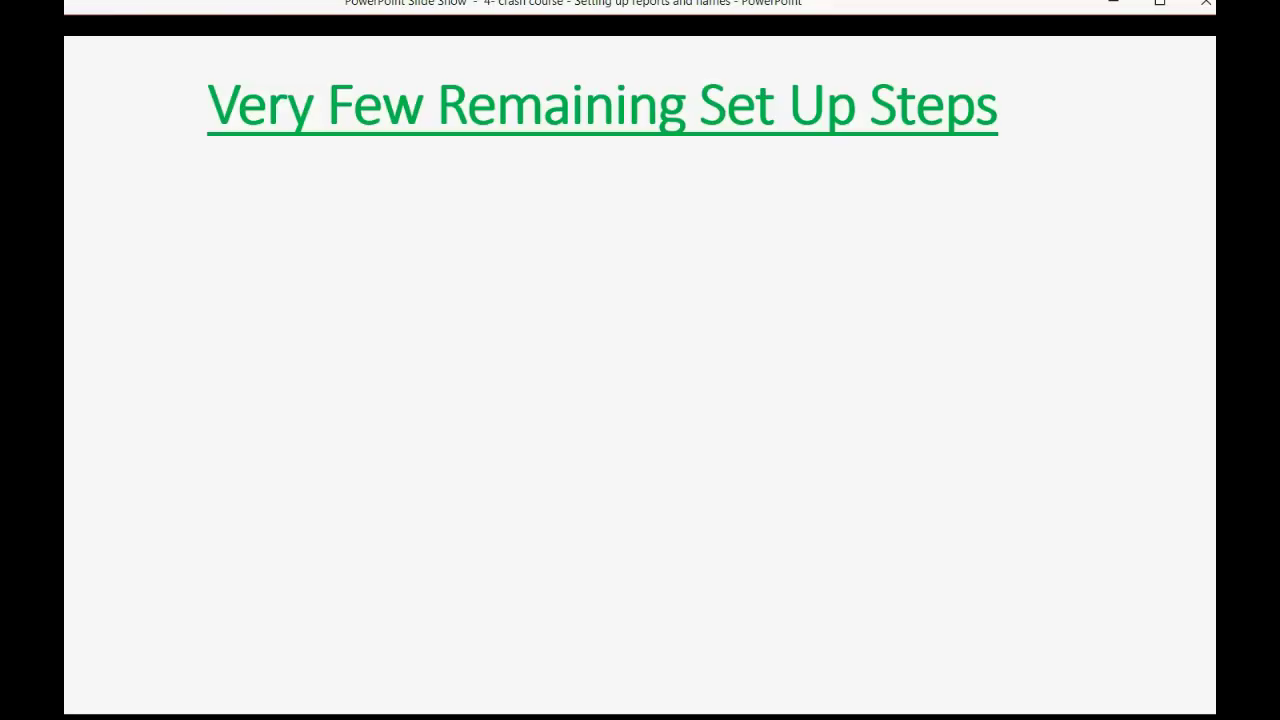
Step: Advance the slideshow to the '4 Specific Reports' slide with Trial Balance as item one
key(Right)
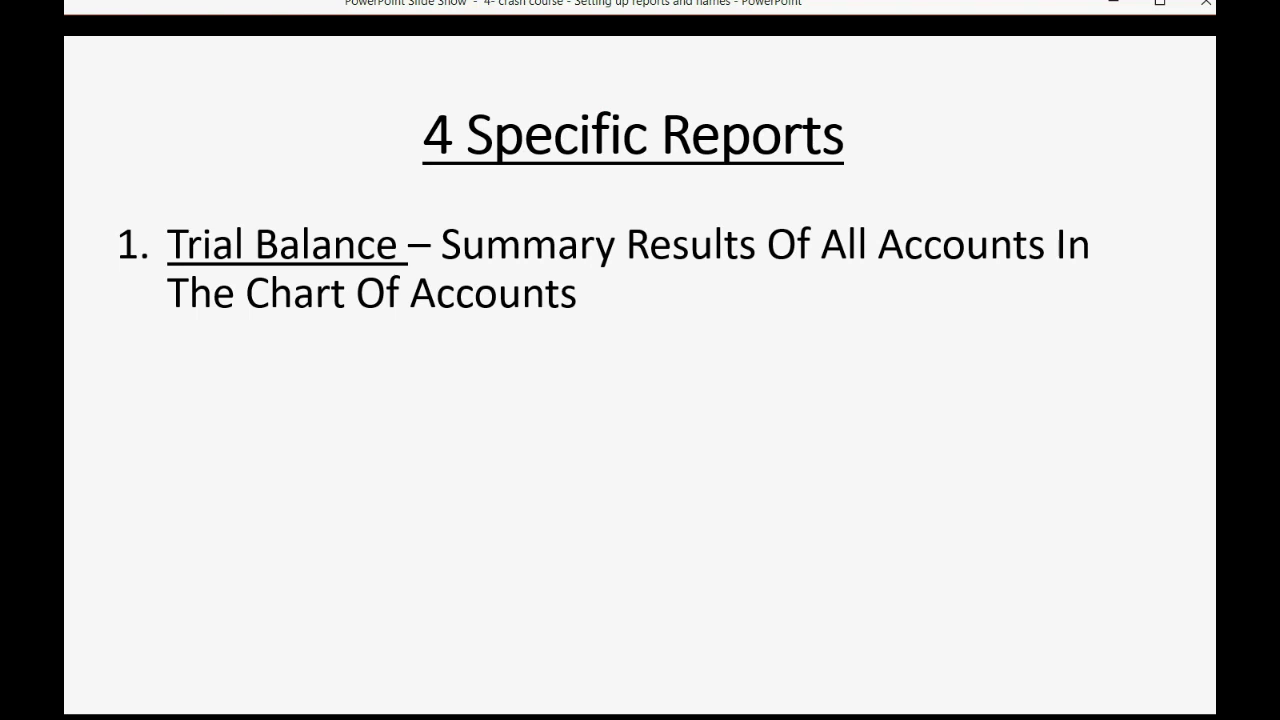
Step: Reveal Profit And Loss as the second report on the slide
key(Right)
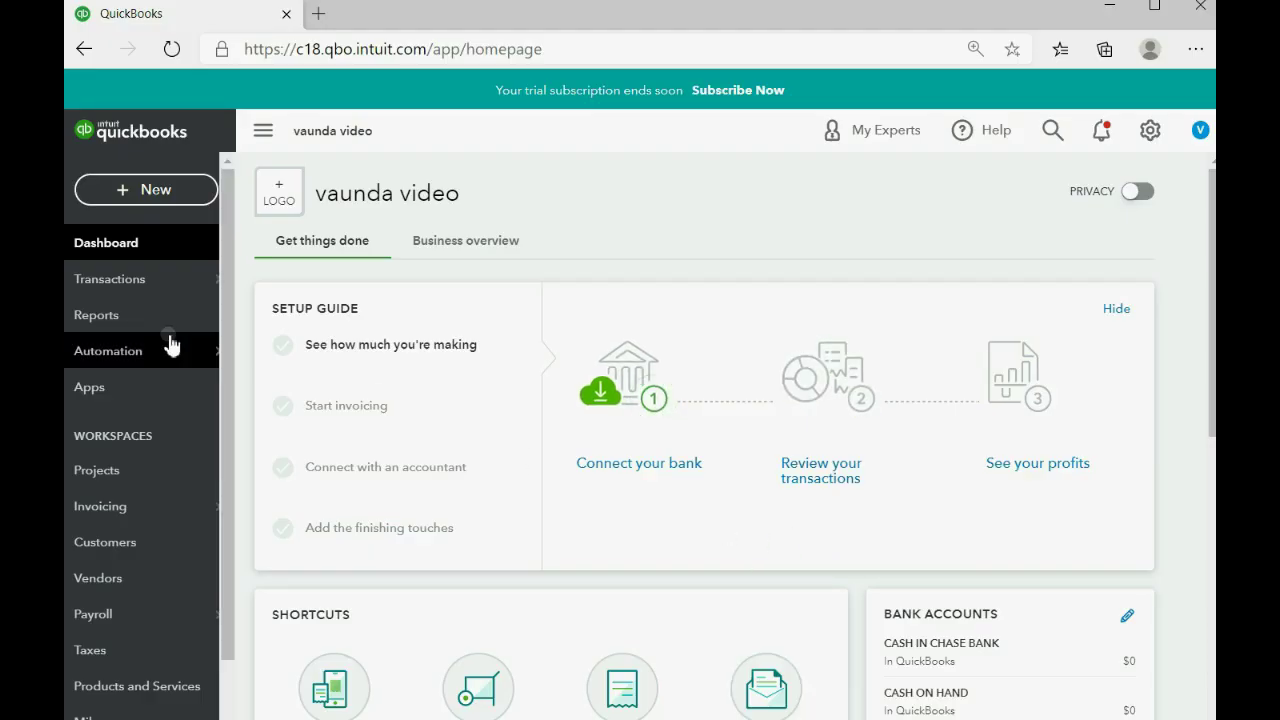
Step: On the Reports page, confirm the Custom reports tab is empty, then return to Standard
click(130, 324)
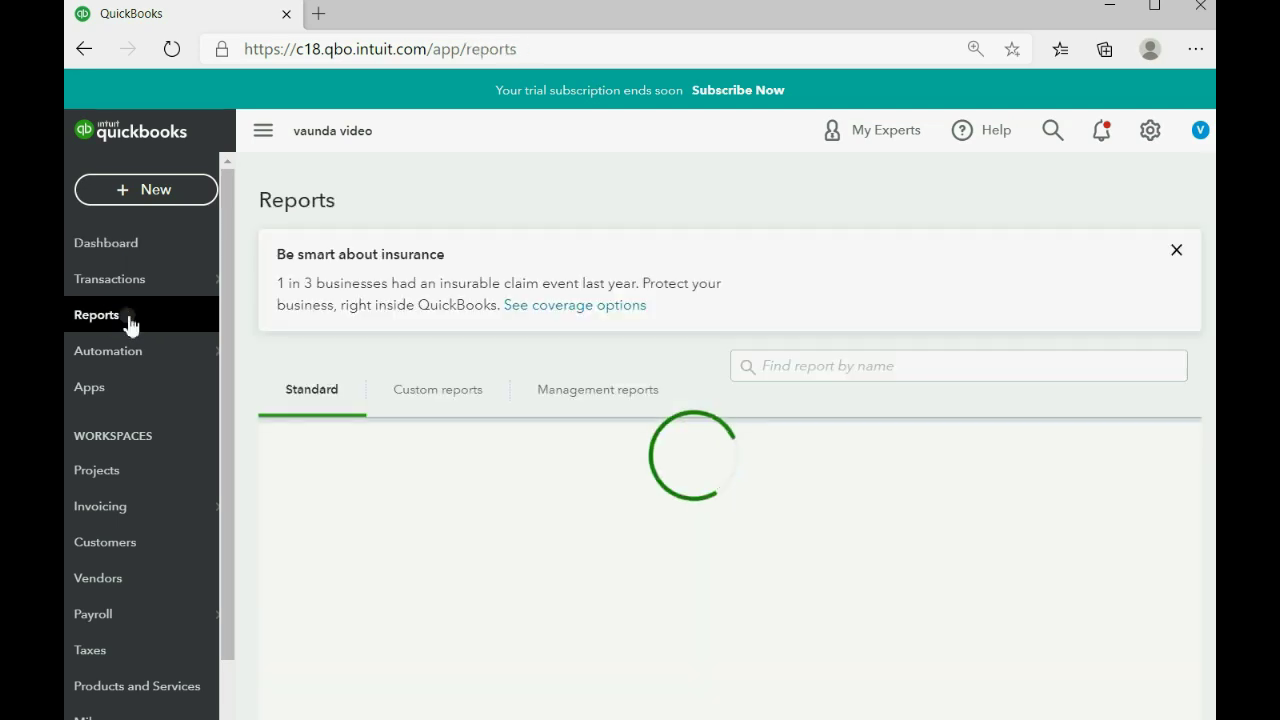
click(466, 400)
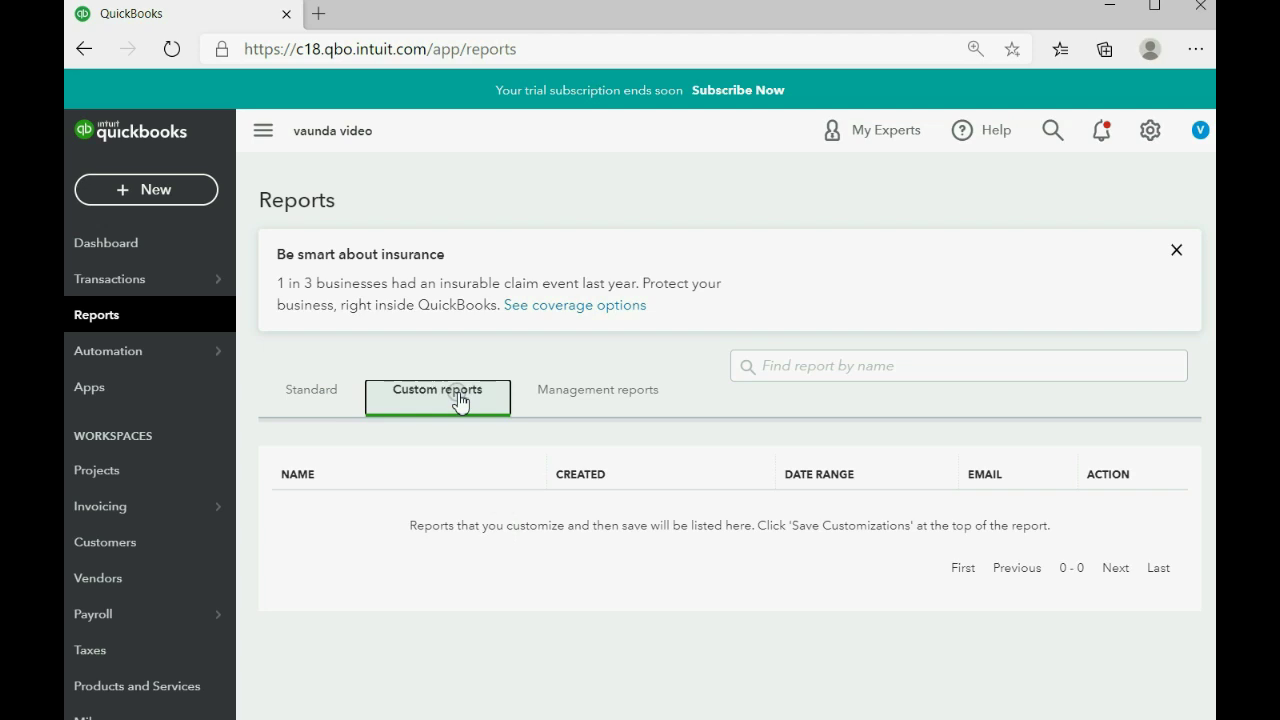
click(318, 396)
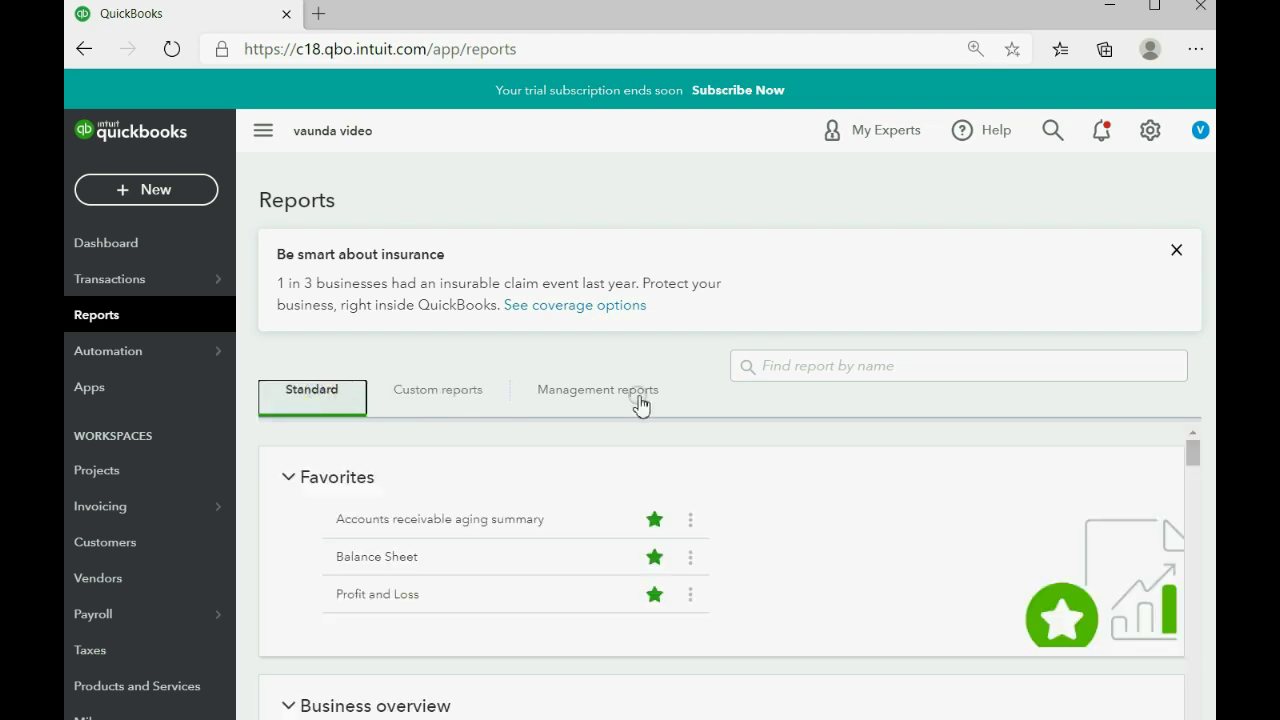
Step: Scroll the Standard report list down to Trial Balance
scroll(700, 514, down, 2)
scroll(720, 531, down, 2)
scroll(720, 531, down, 2)
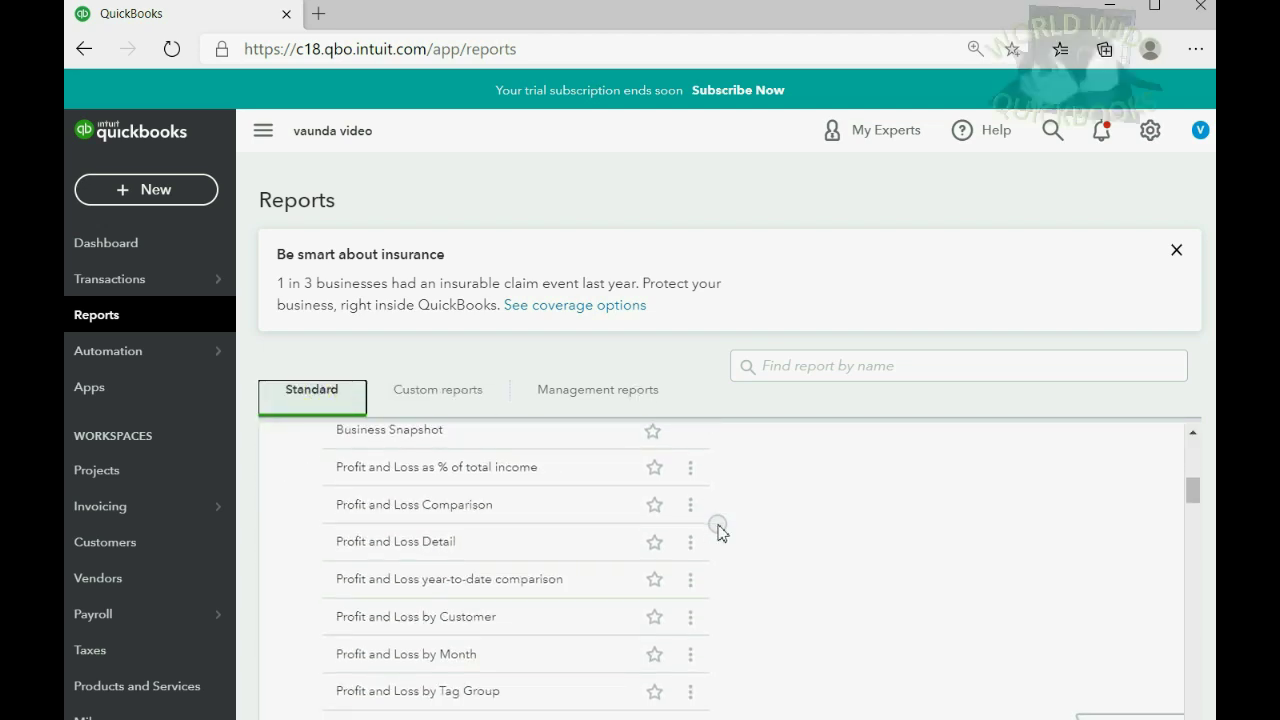
scroll(720, 531, down, 2)
scroll(720, 531, down, 2)
scroll(720, 531, down, 2)
scroll(720, 531, down, 2)
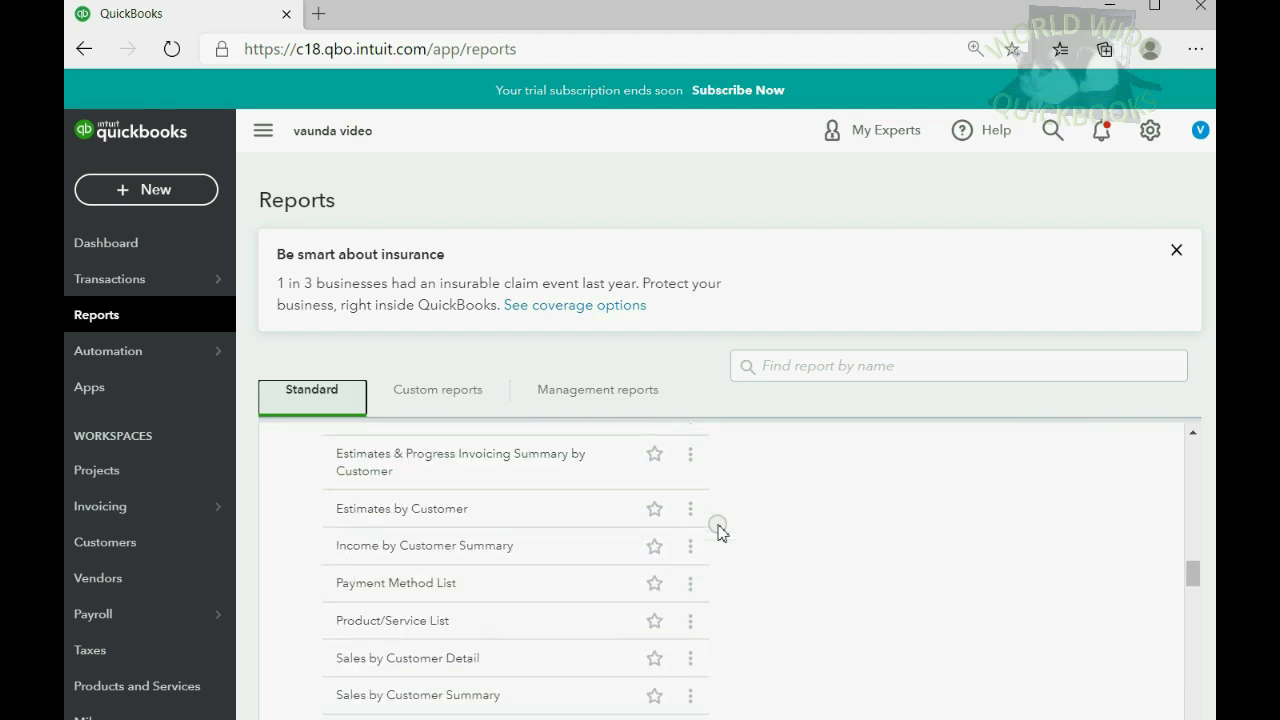
scroll(720, 531, down, 3)
scroll(720, 531, down, 2)
scroll(720, 531, down, 2)
scroll(720, 531, down, 3)
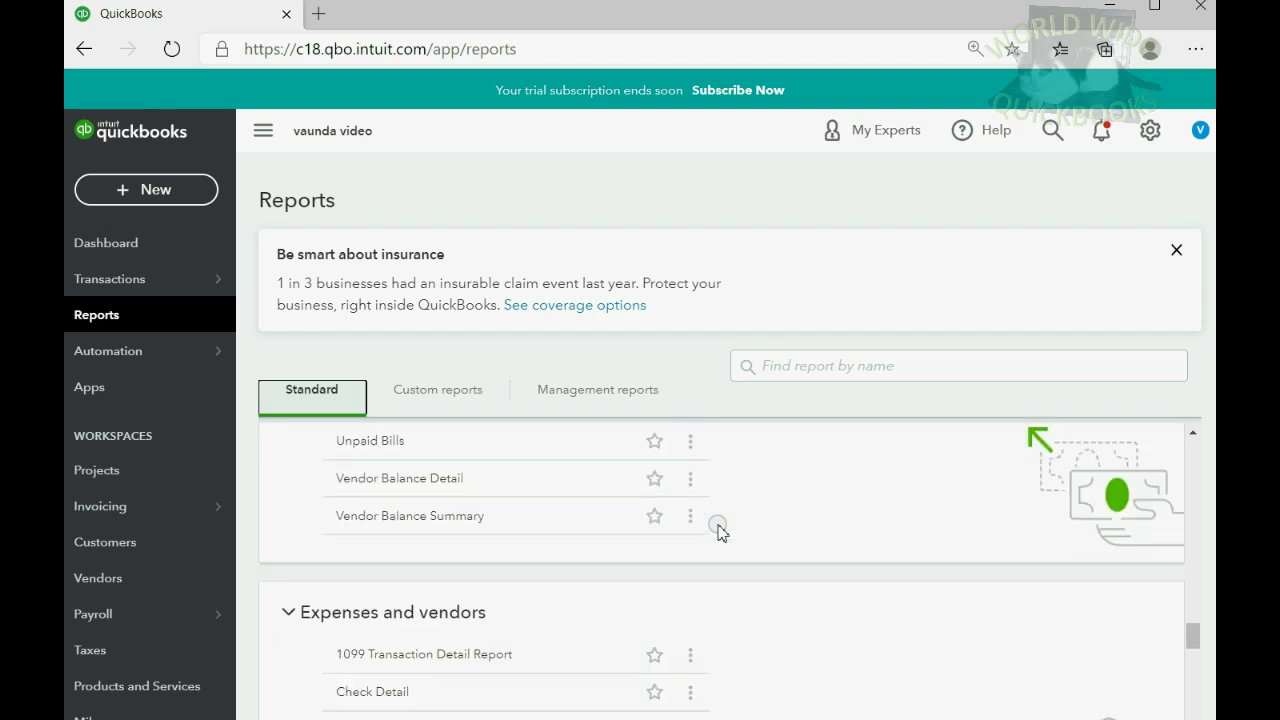
scroll(720, 531, down, 2)
scroll(720, 531, down, 2)
scroll(720, 531, down, 2)
scroll(720, 531, down, 2)
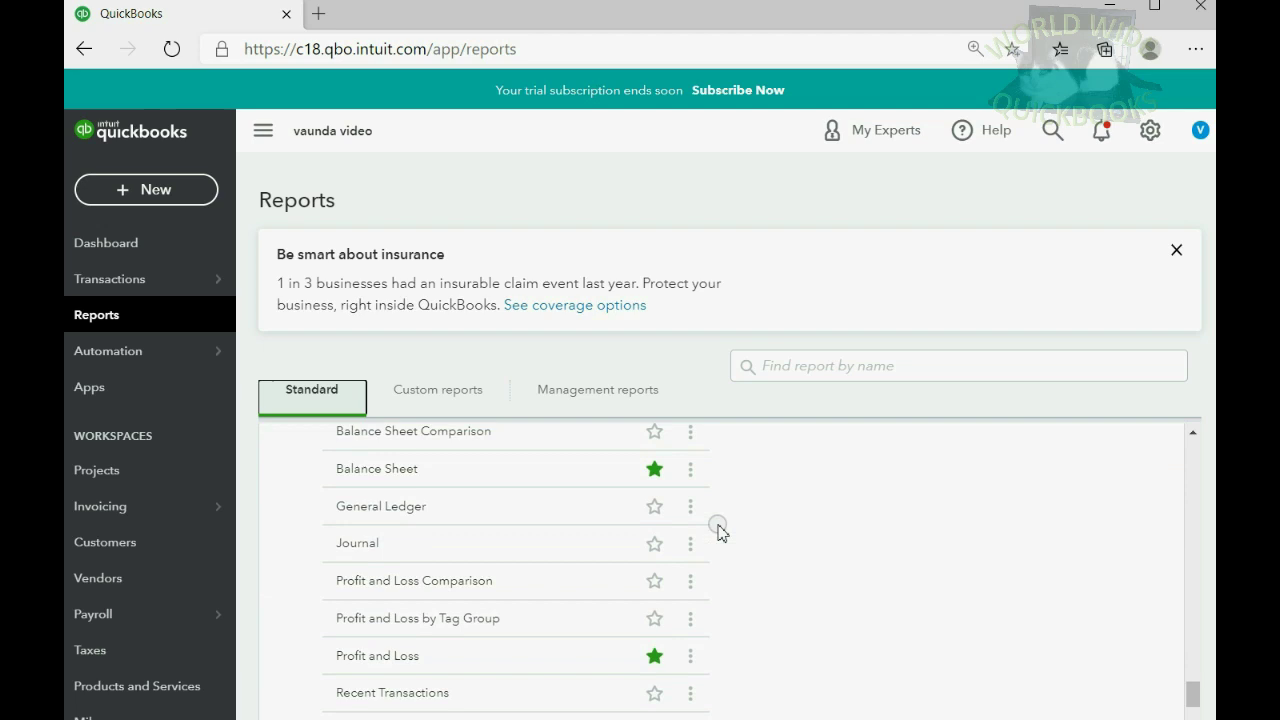
scroll(720, 531, down, 2)
scroll(717, 531, down, 2)
scroll(717, 531, down, 1)
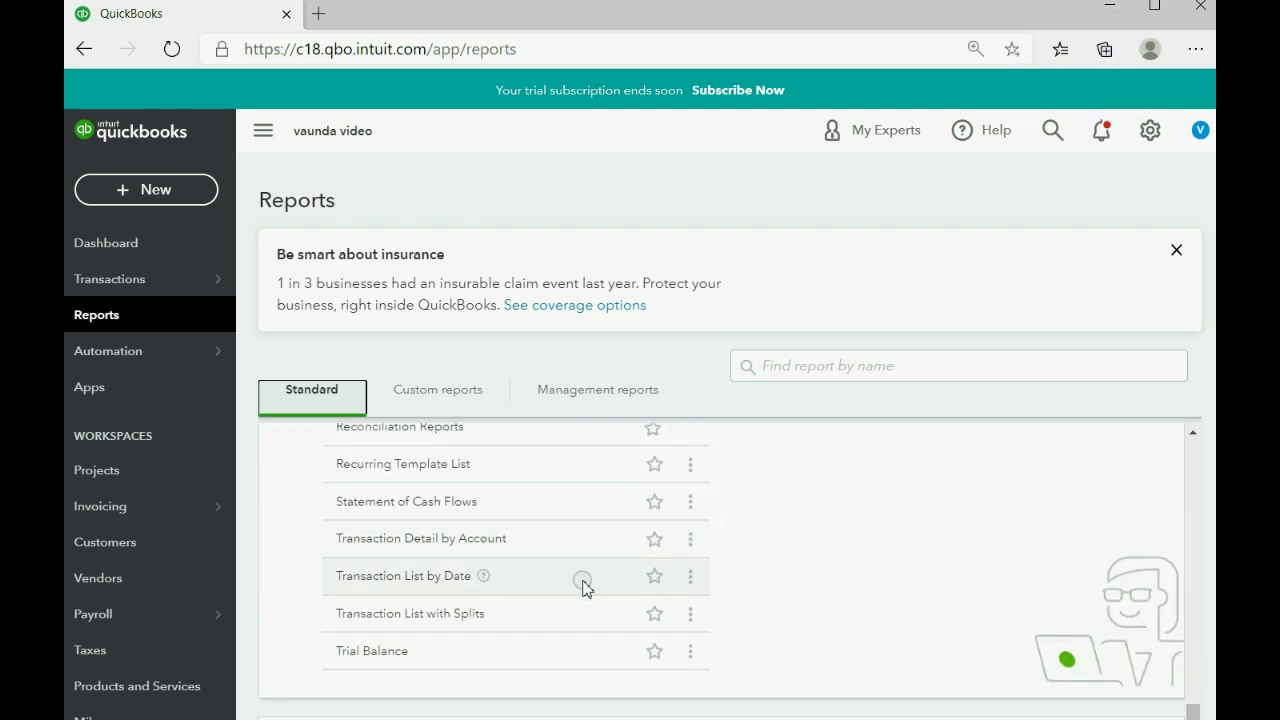
Step: Open the Trial Balance report and run it for All Dates
click(388, 655)
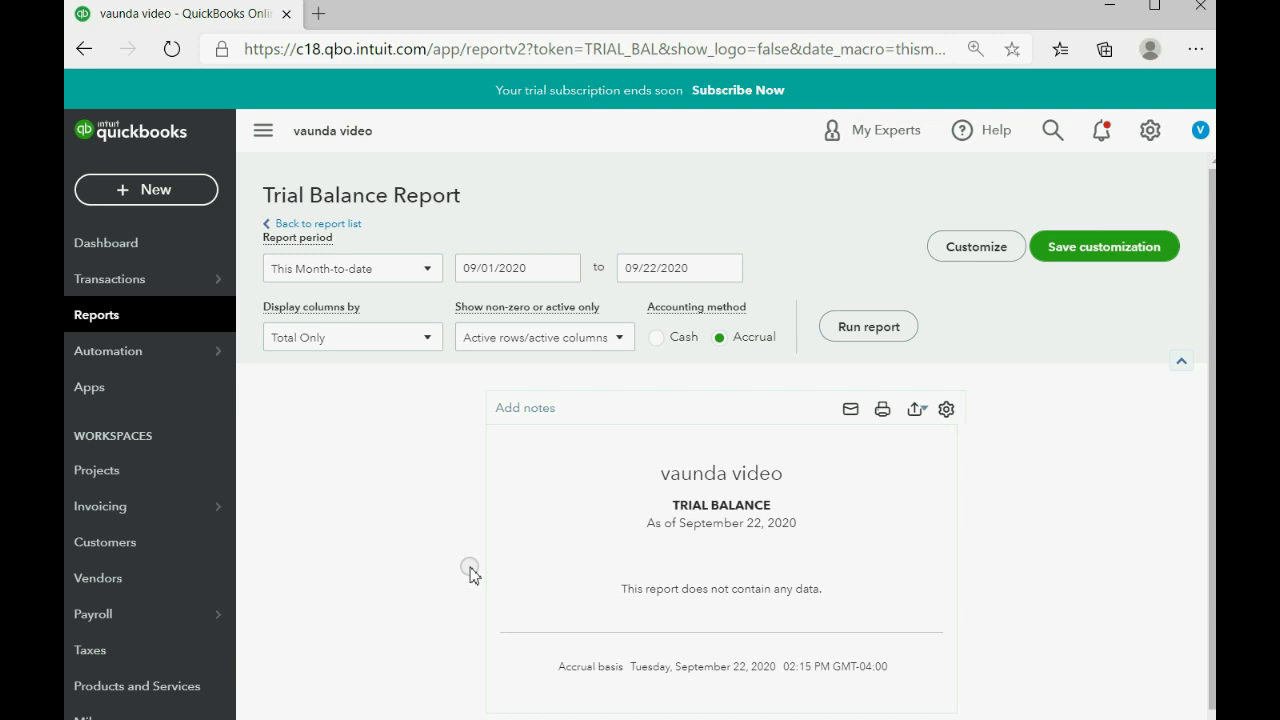
click(428, 272)
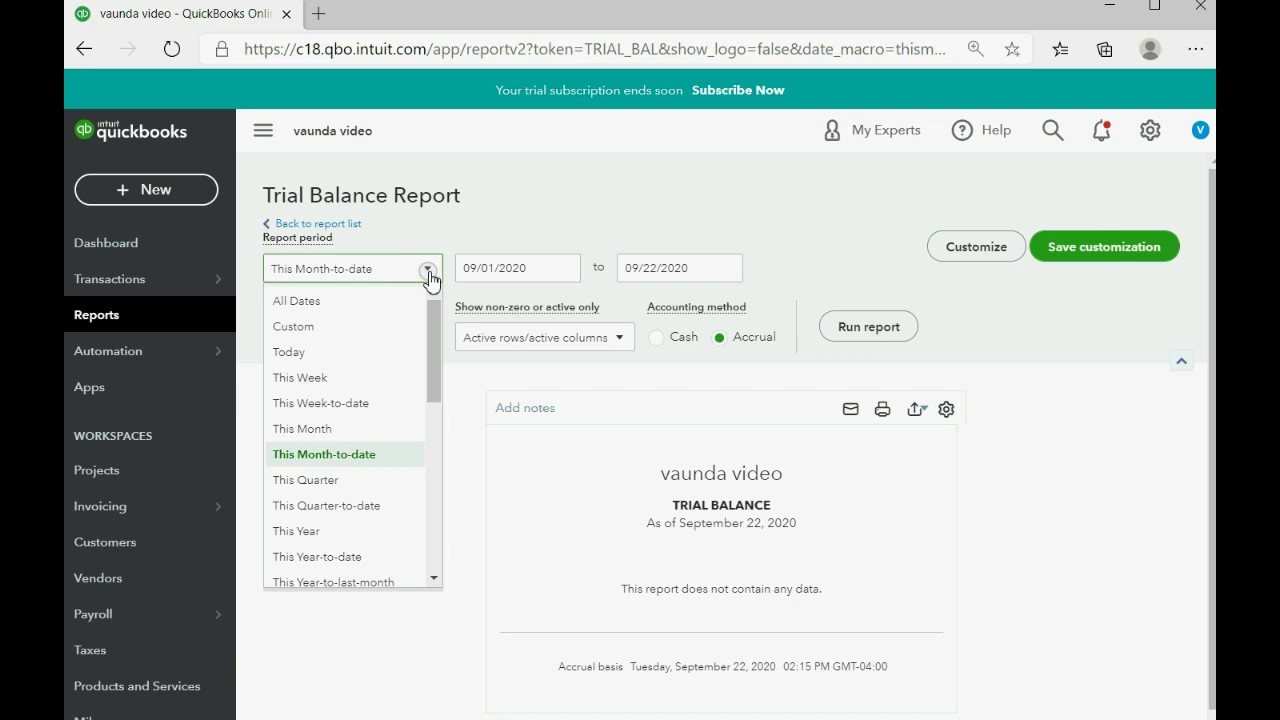
click(385, 302)
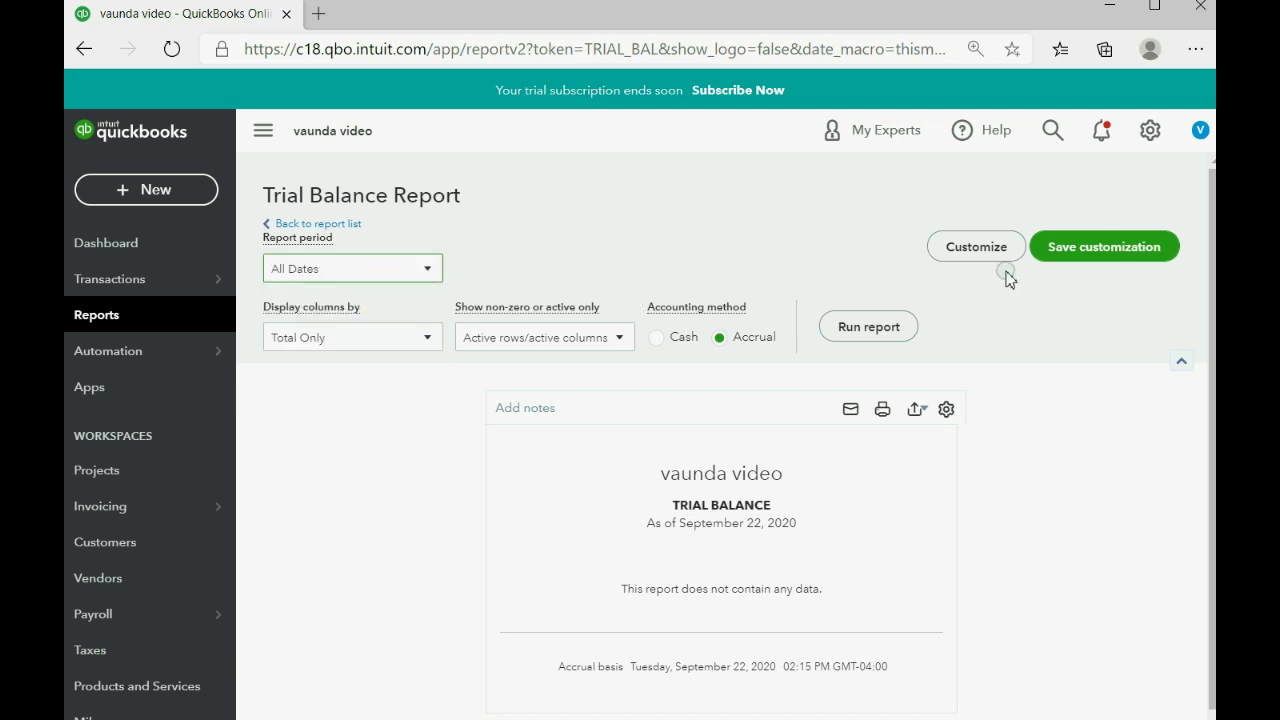
click(842, 328)
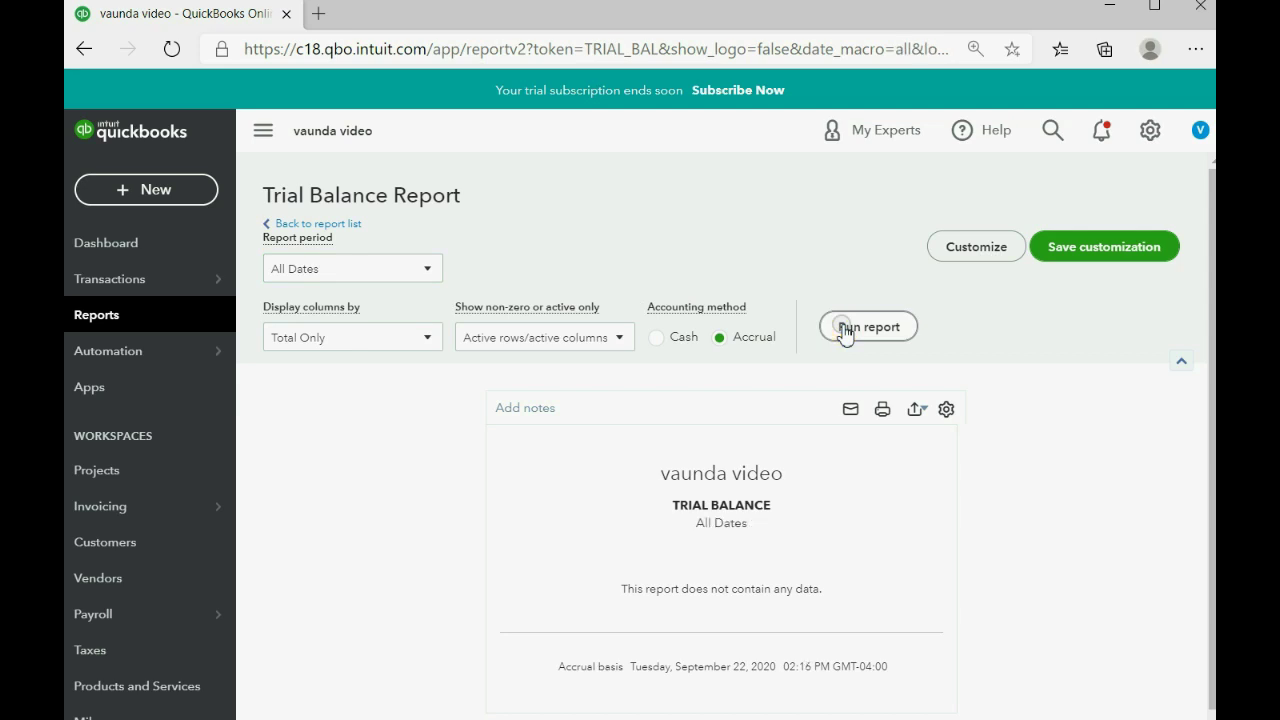
click(755, 484)
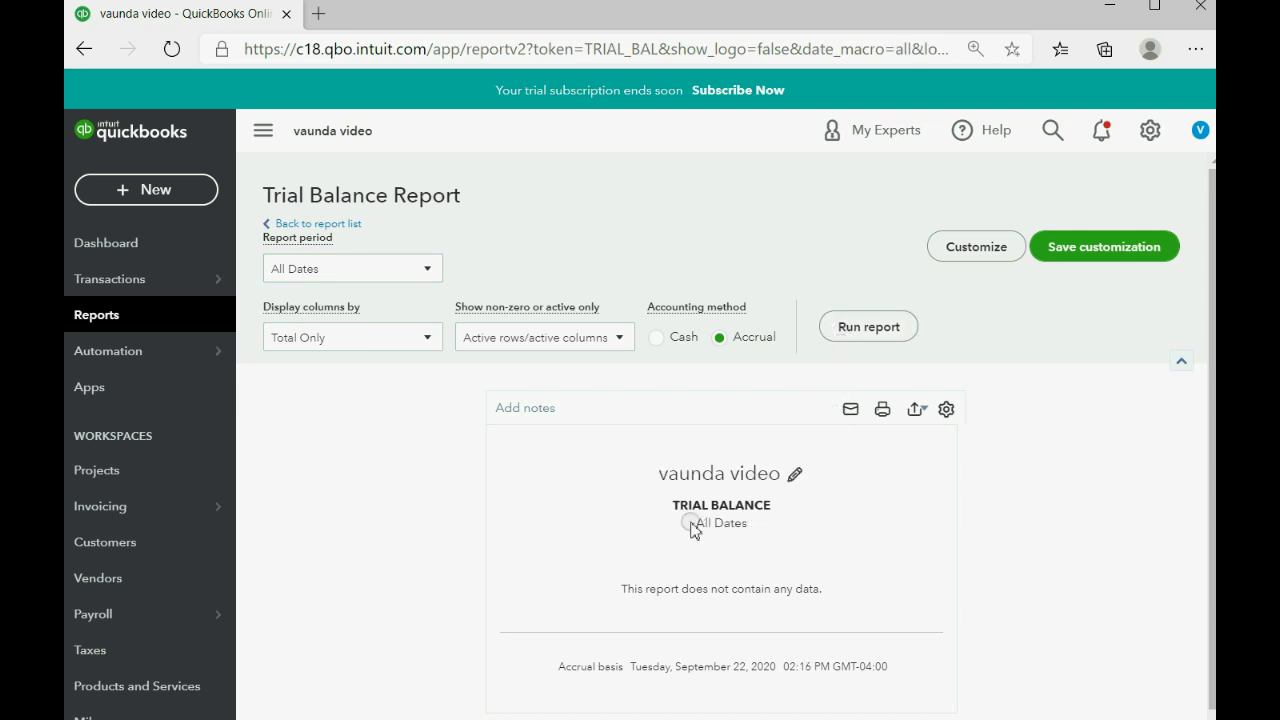
click(694, 527)
click(1015, 512)
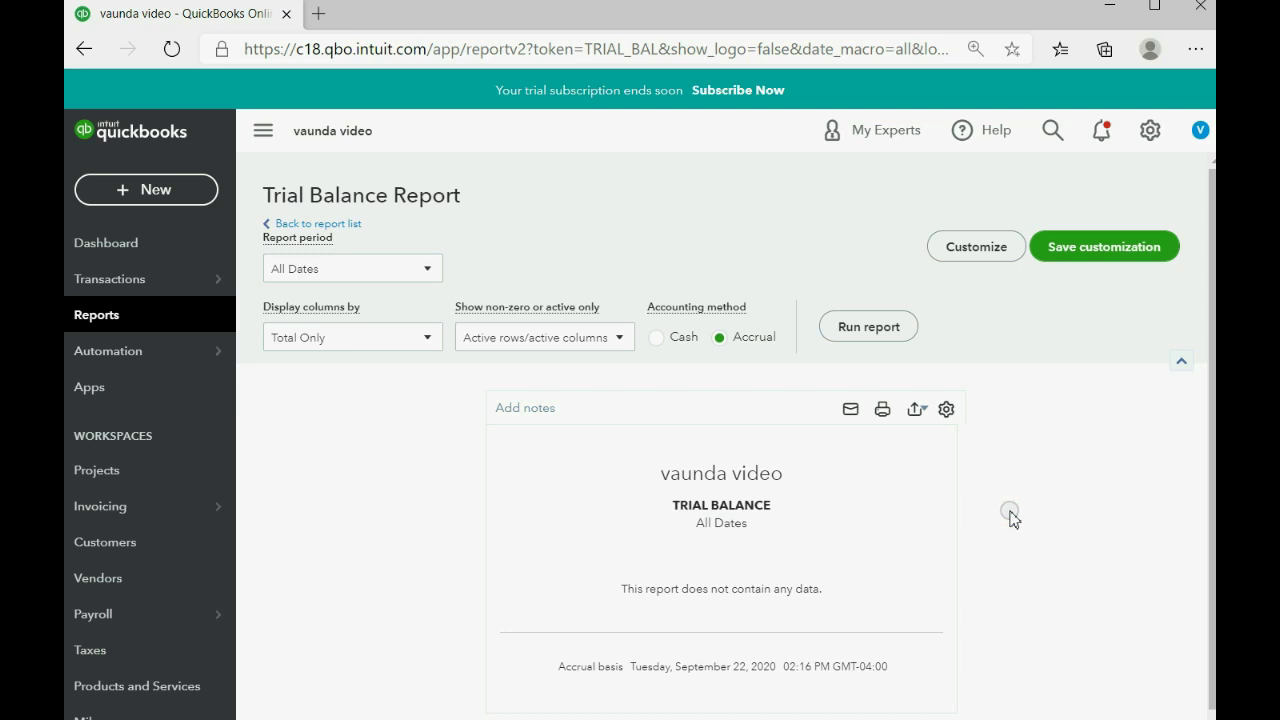
Step: Save the All Dates report as a custom report named Trial Balance
click(1087, 249)
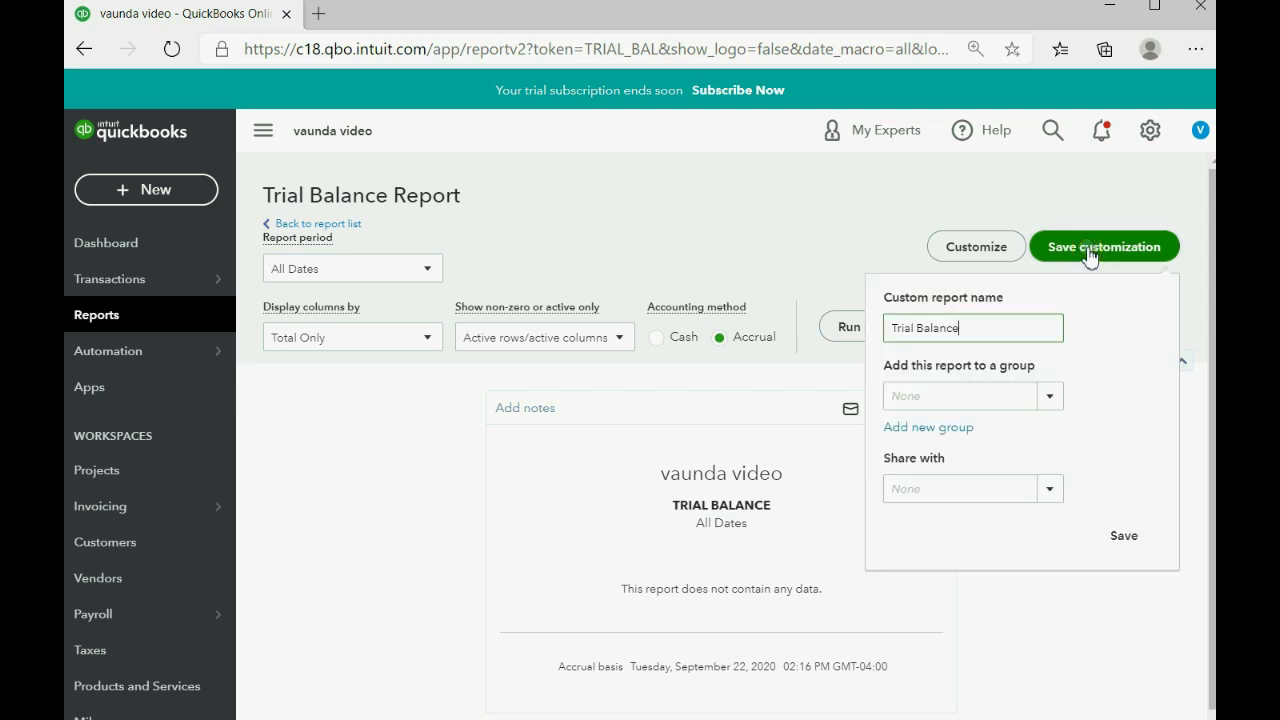
mouse_move(970, 329)
mouse_down()
mouse_move(891, 330)
mouse_move(967, 323)
mouse_up()
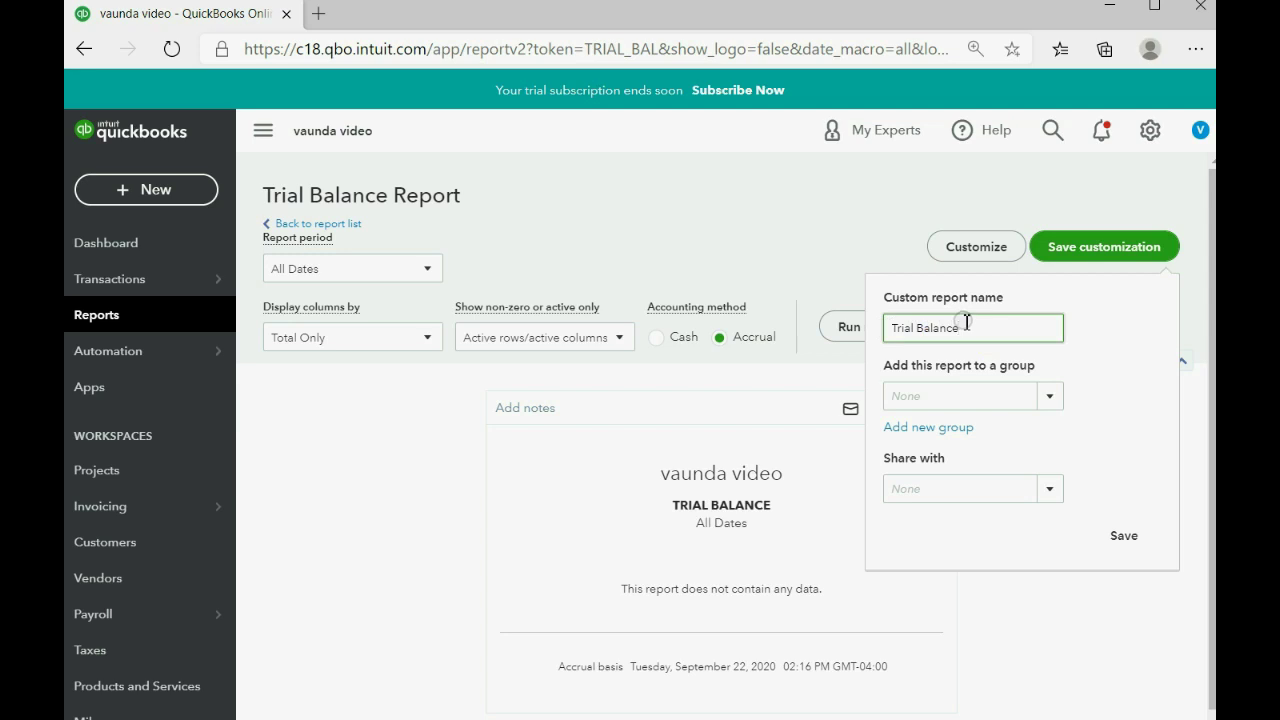
click(1122, 540)
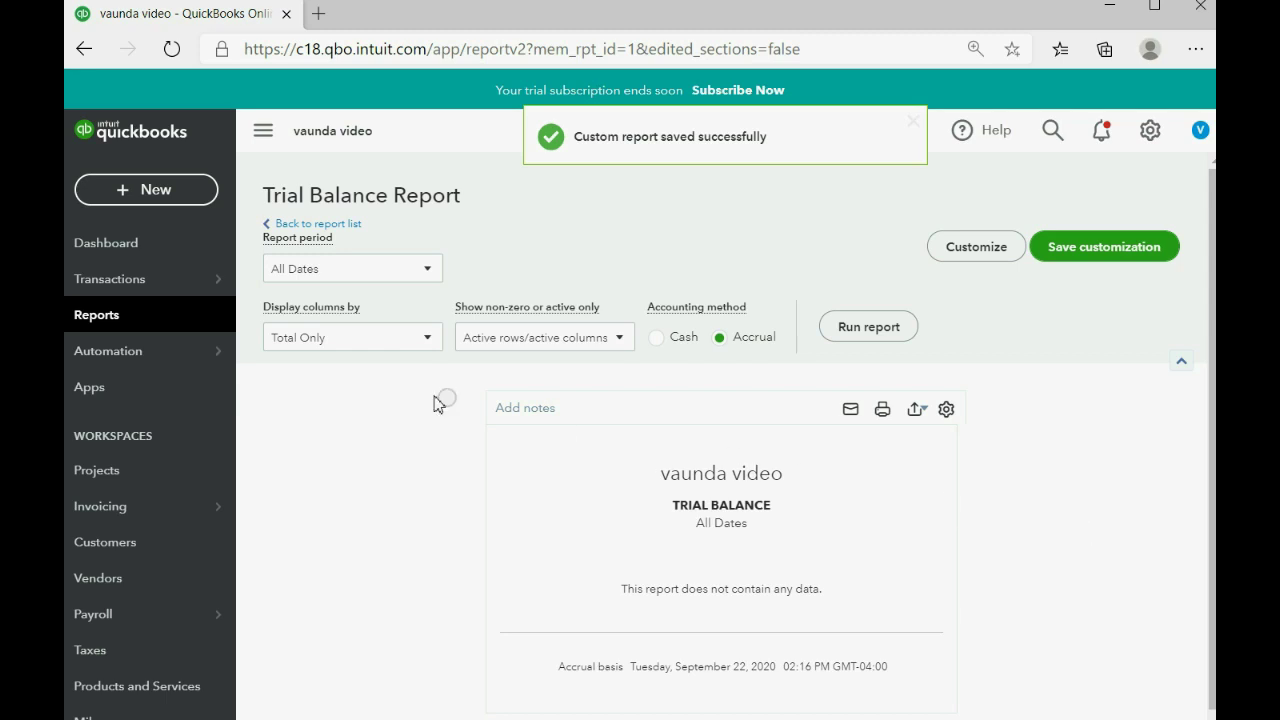
Step: Back on Reports, check the saved Custom reports list, then return to Standard
click(118, 325)
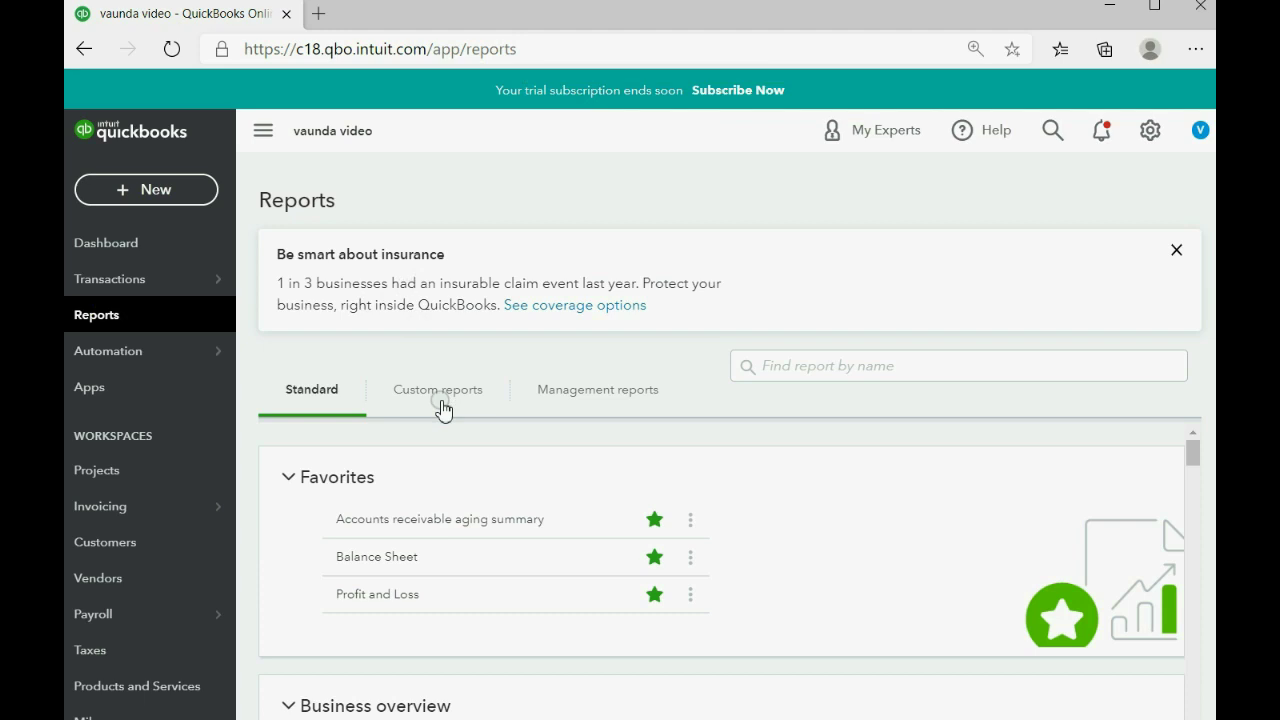
click(442, 402)
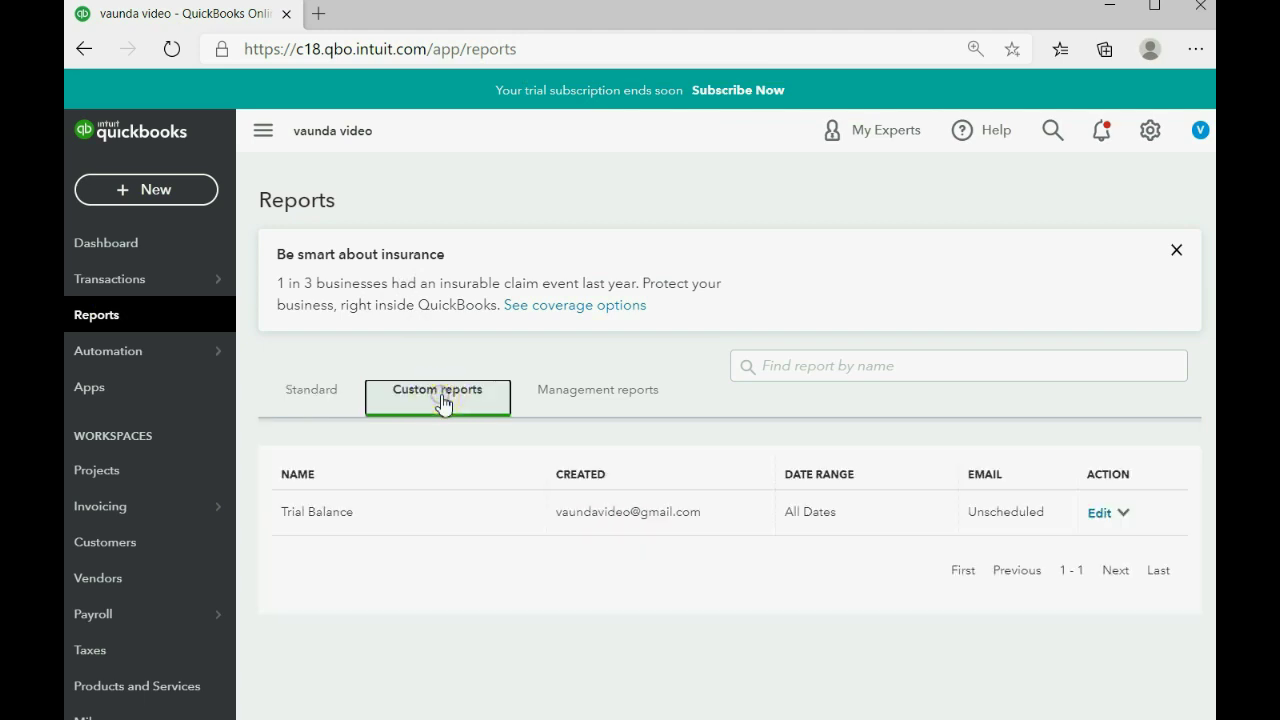
click(338, 513)
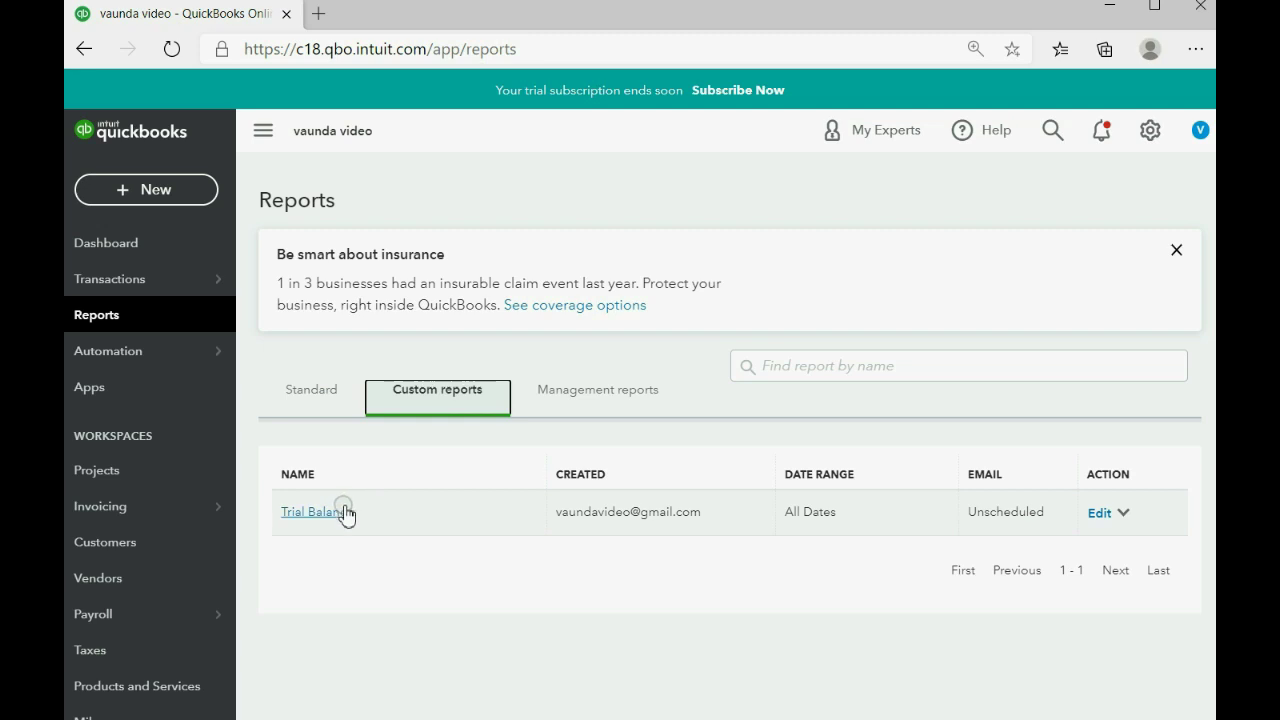
click(327, 429)
click(321, 395)
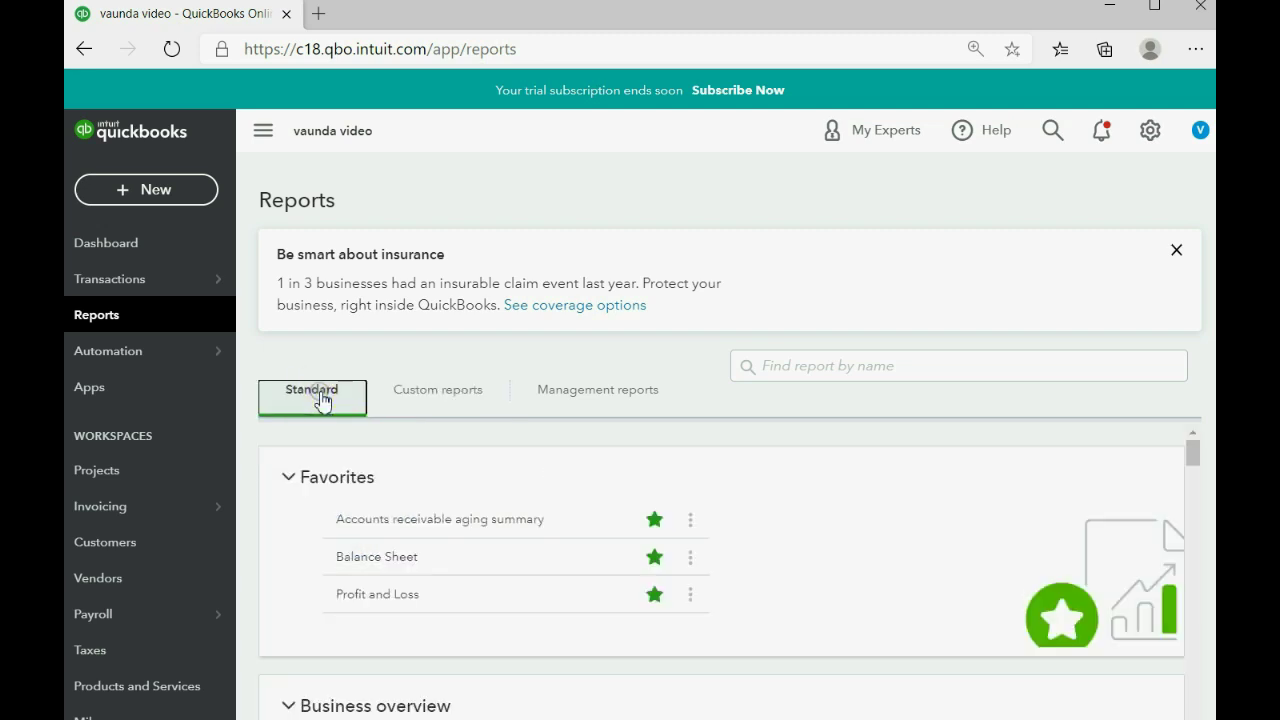
Step: Scroll the Standard list past Balance Sheet to the Profit and Loss reports
scroll(611, 540, down, 2)
scroll(611, 540, down, 3)
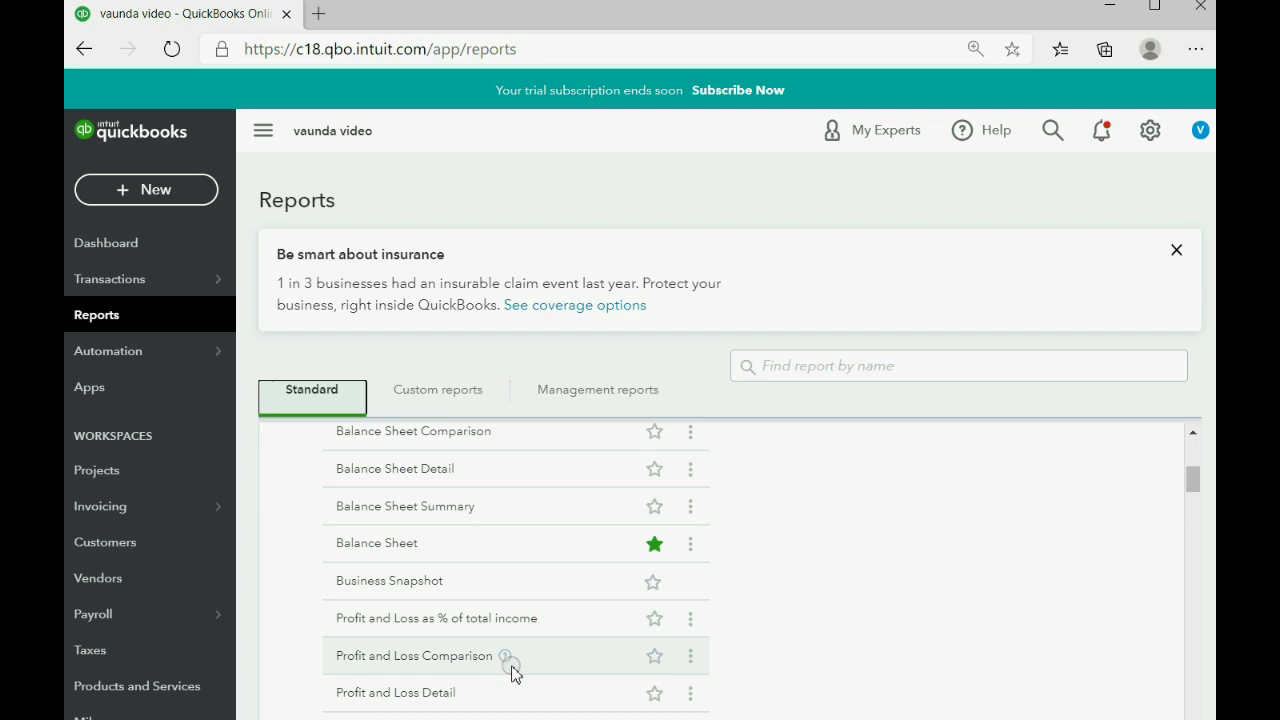
scroll(511, 673, down, 1)
scroll(511, 673, down, 1)
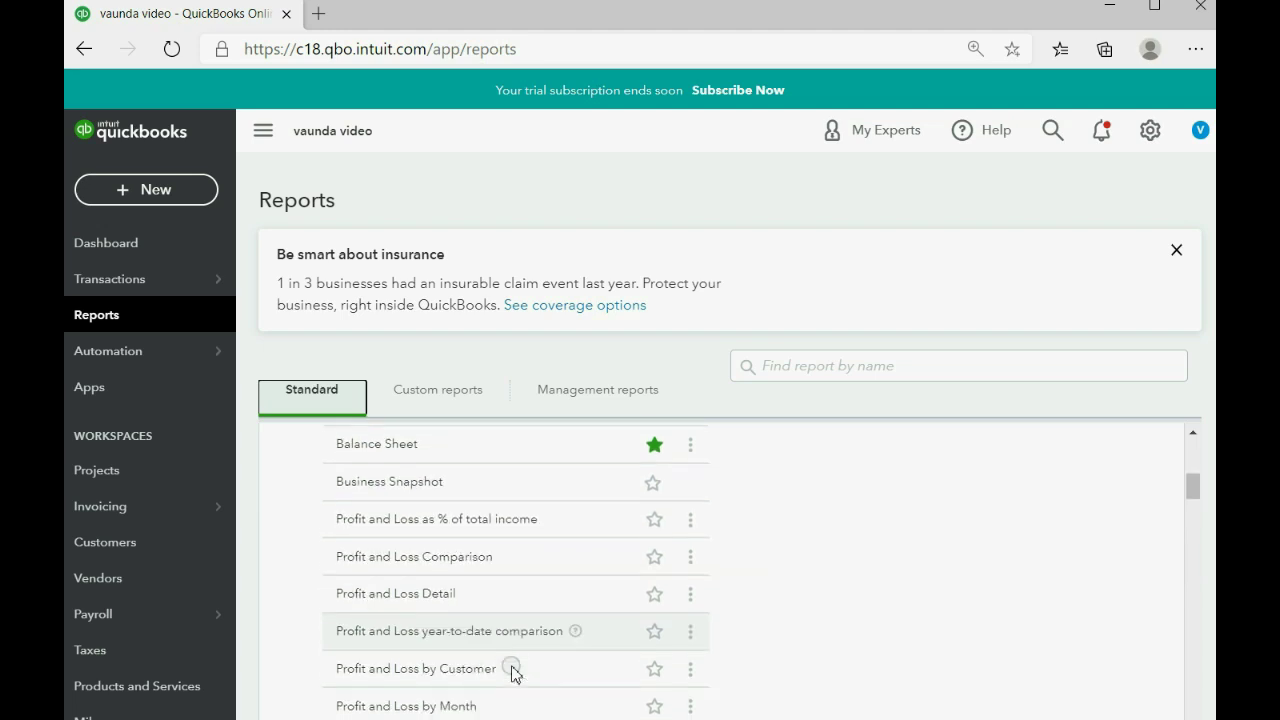
scroll(511, 673, down, 1)
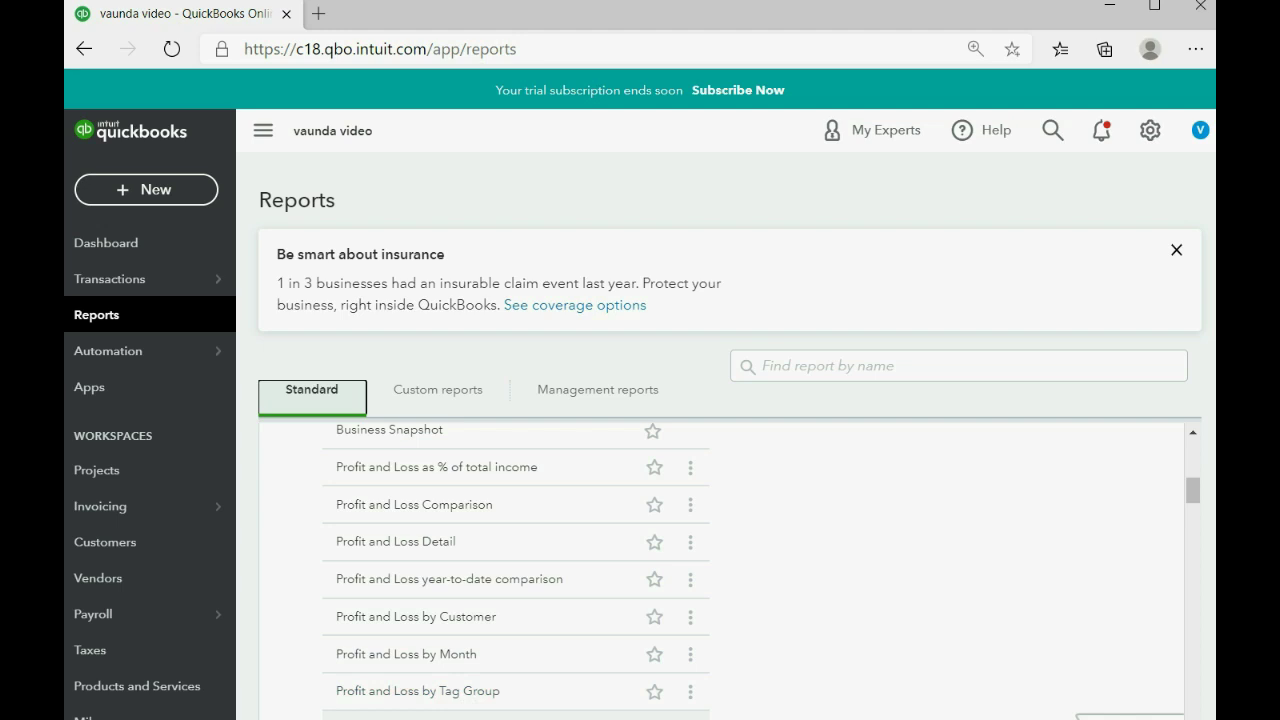
scroll(400, 690, down, 1)
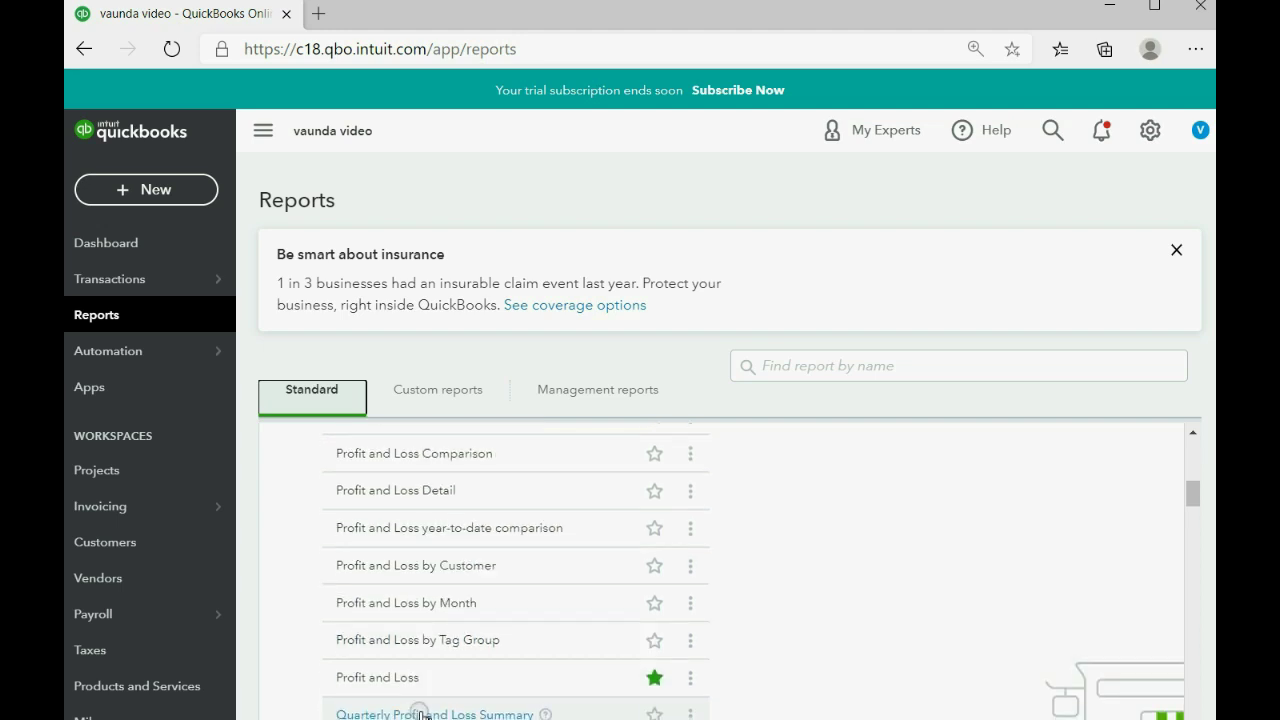
Step: Open the Profit and Loss report and run it for All Dates
click(398, 685)
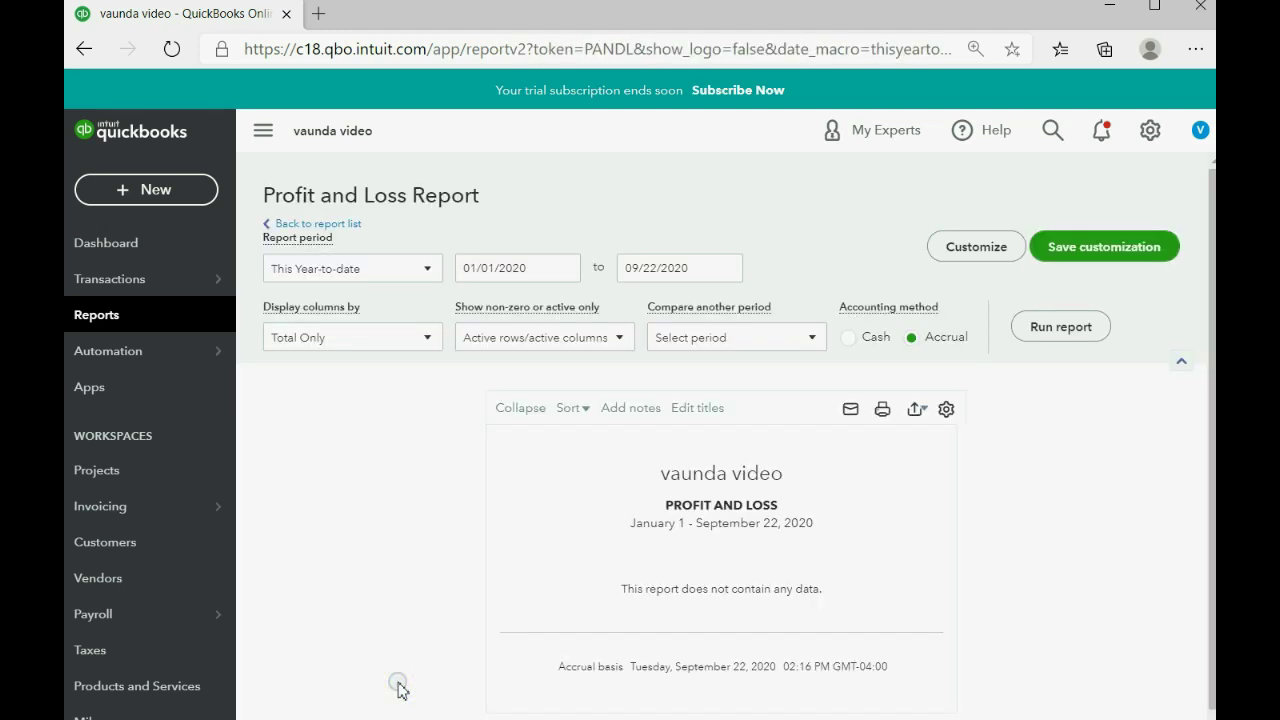
click(408, 272)
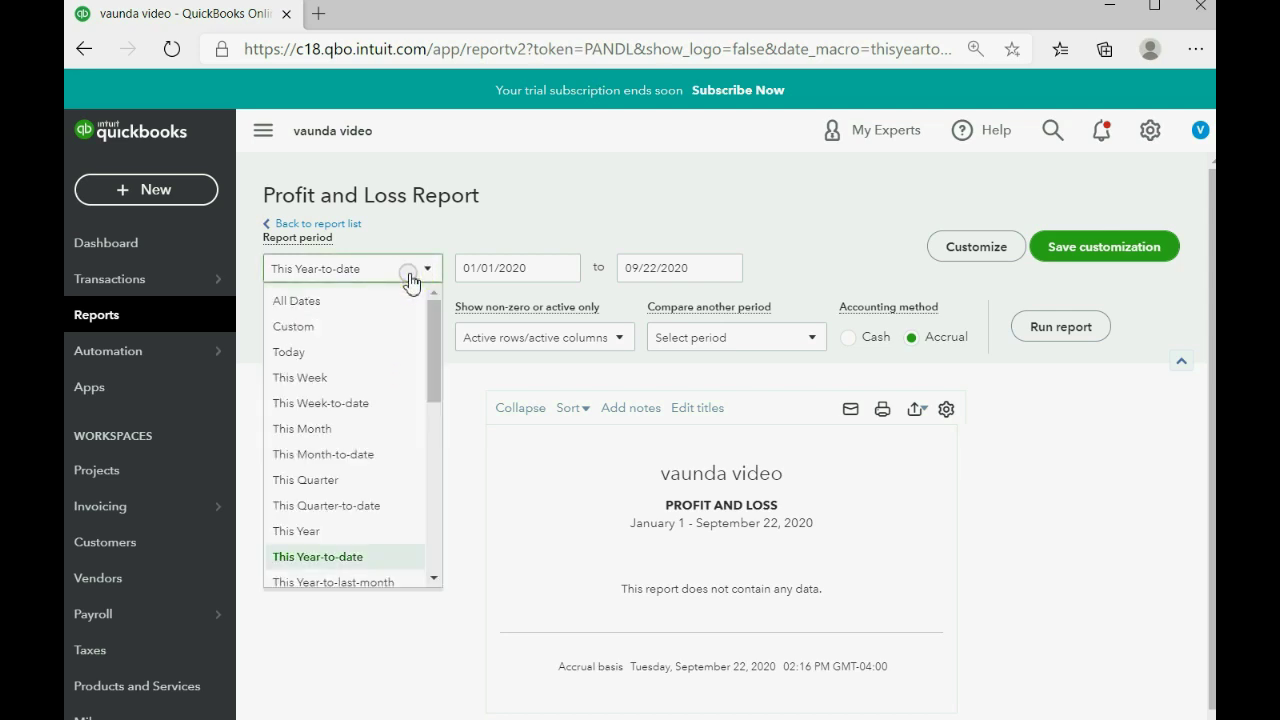
click(350, 301)
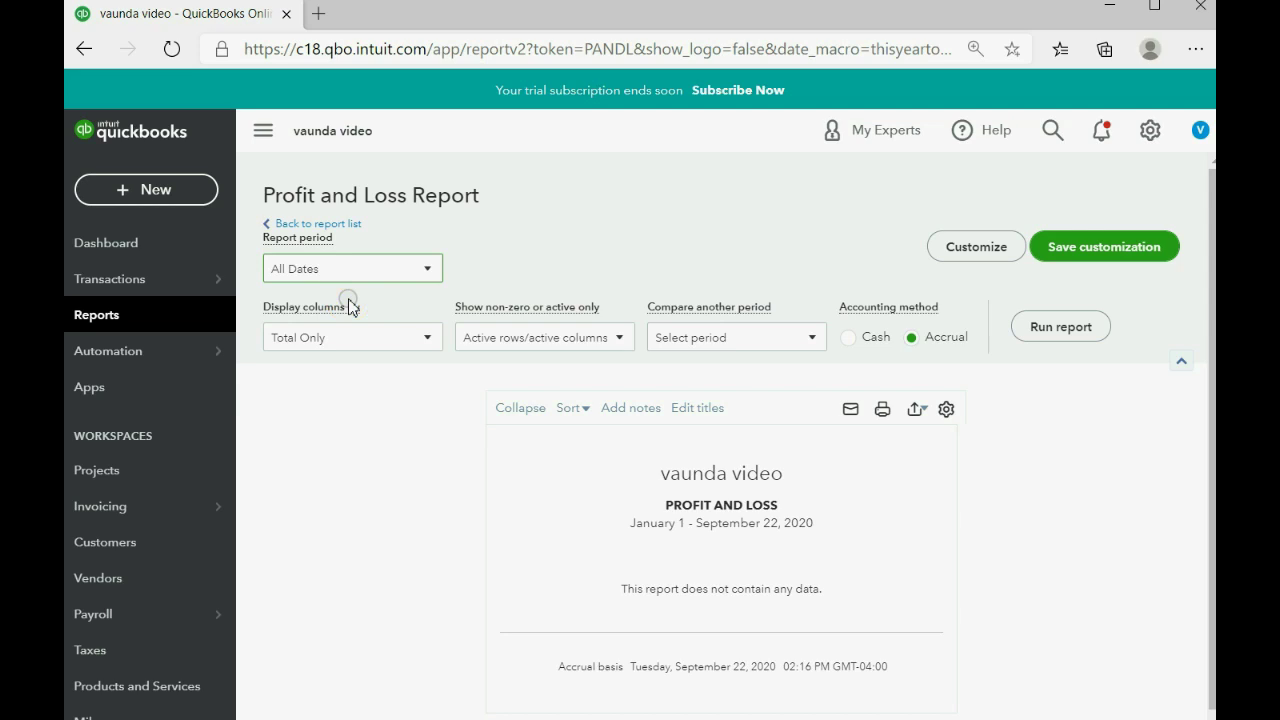
click(1030, 327)
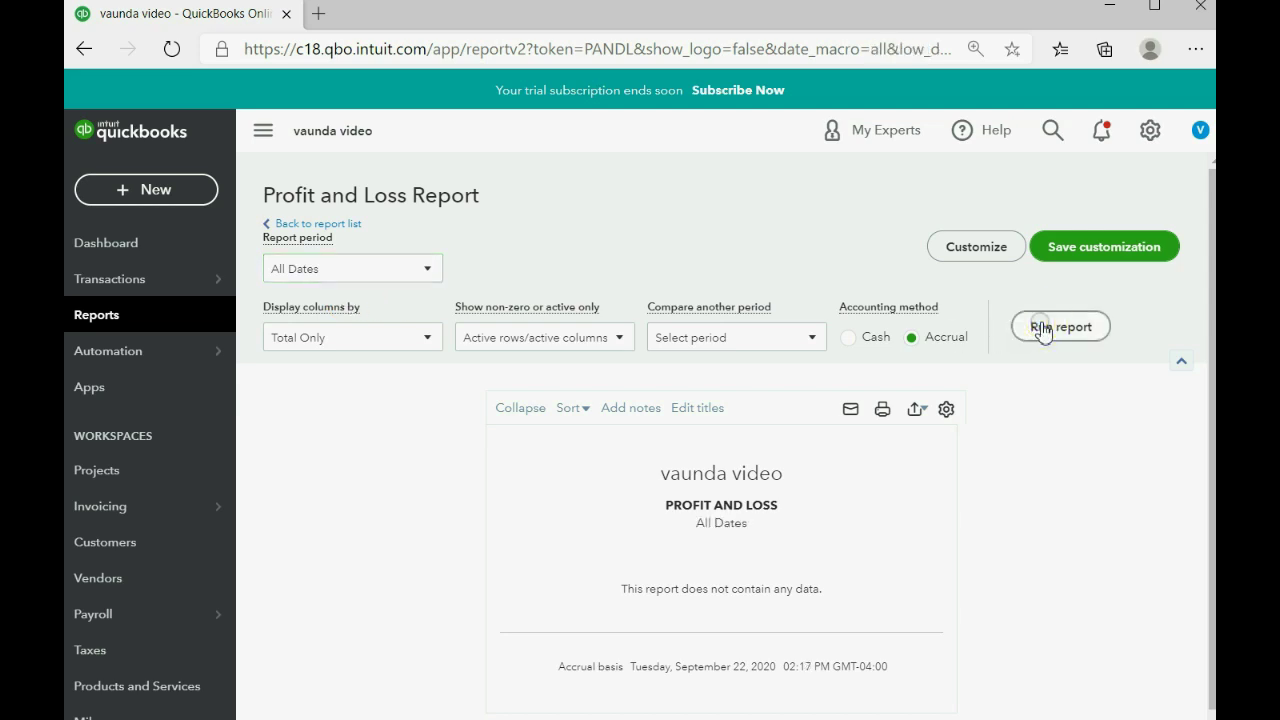
mouse_move(720, 490)
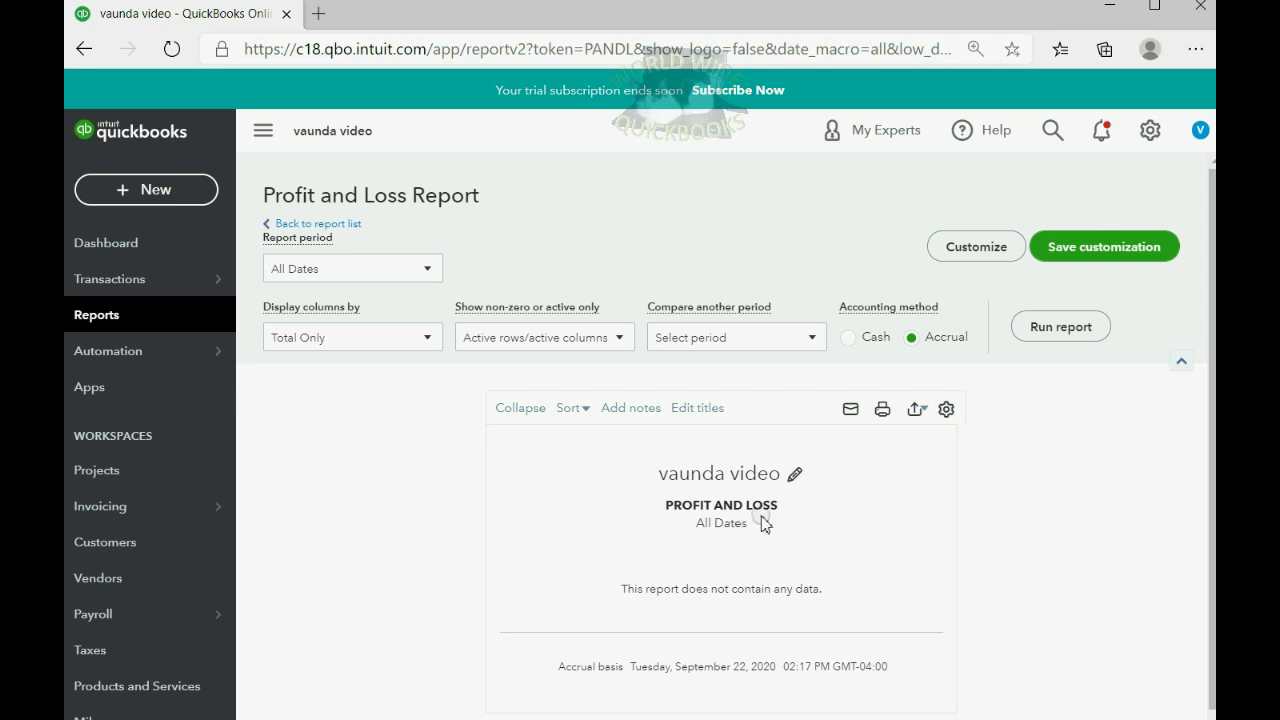
Step: Save it as a custom Profit and Loss report and go back to Reports
click(1097, 252)
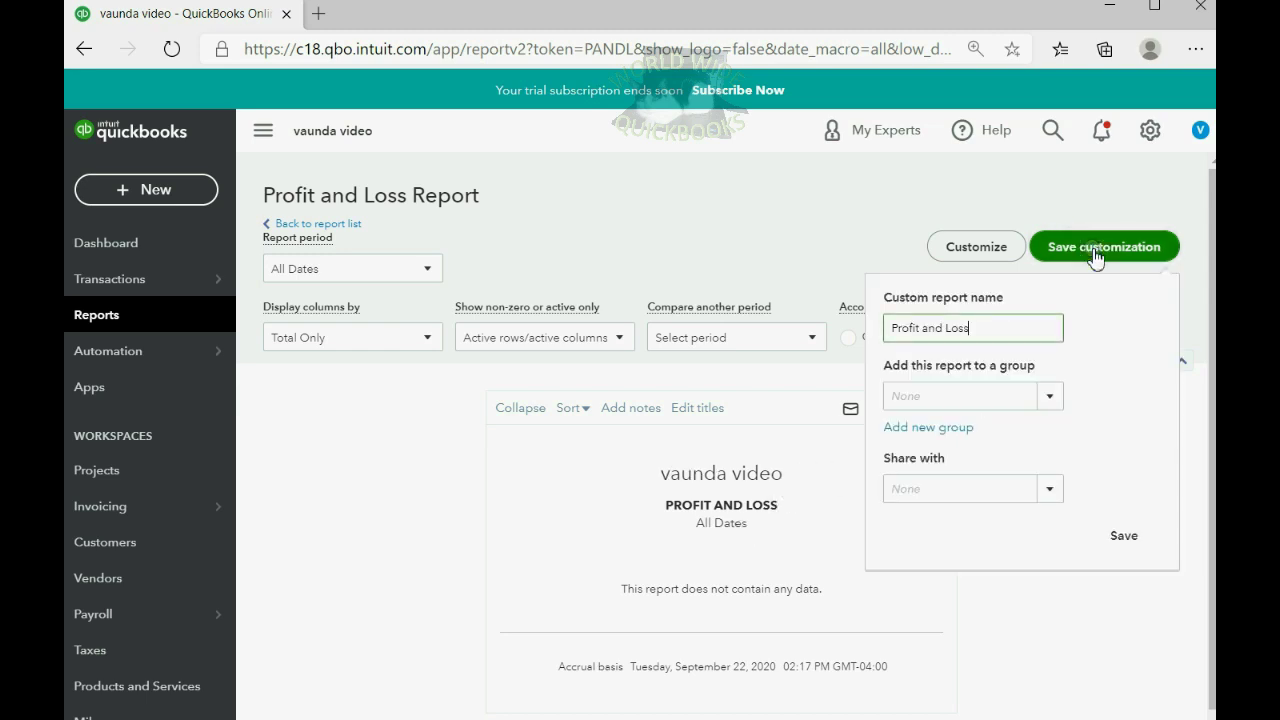
click(988, 337)
drag(988, 337, 889, 330)
click(973, 330)
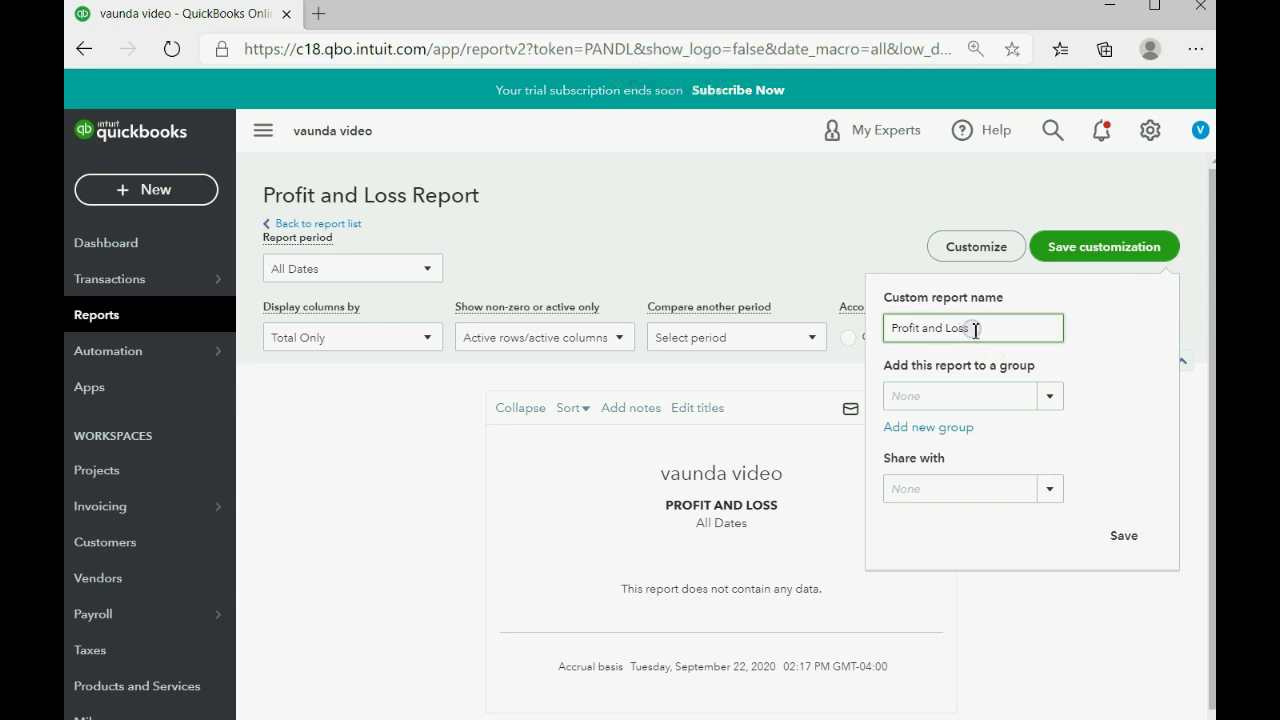
click(1123, 535)
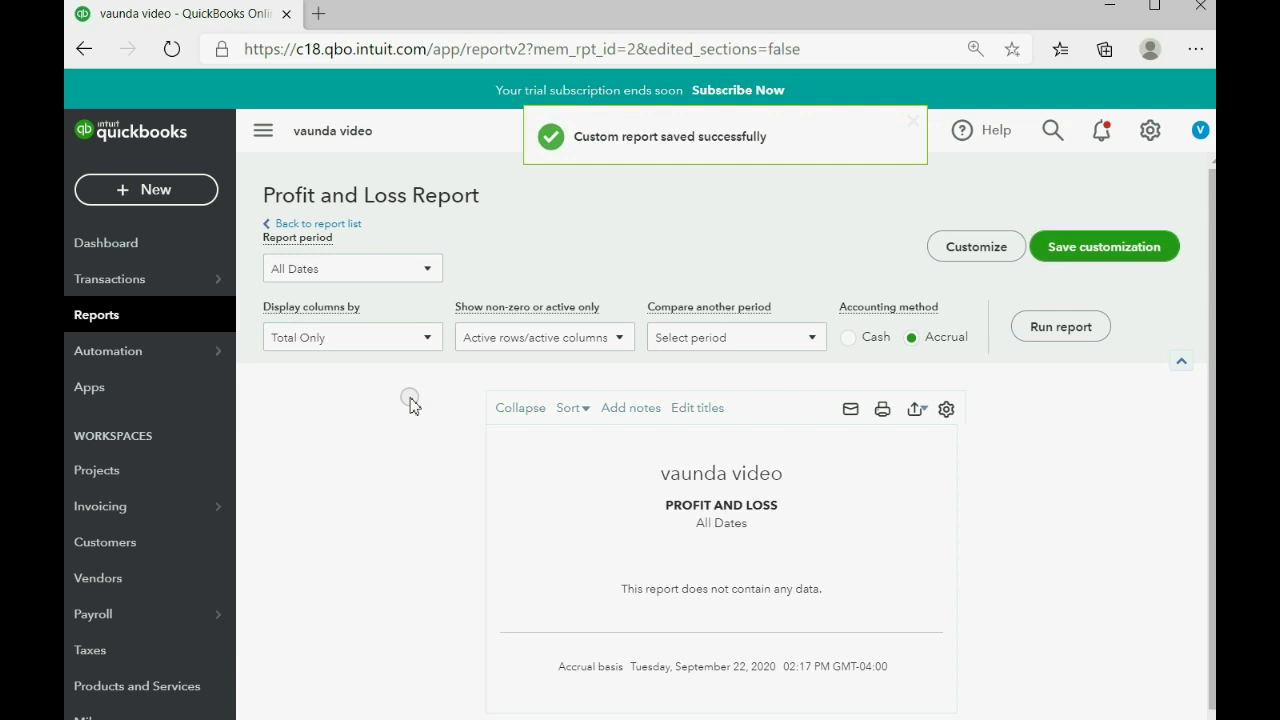
click(162, 314)
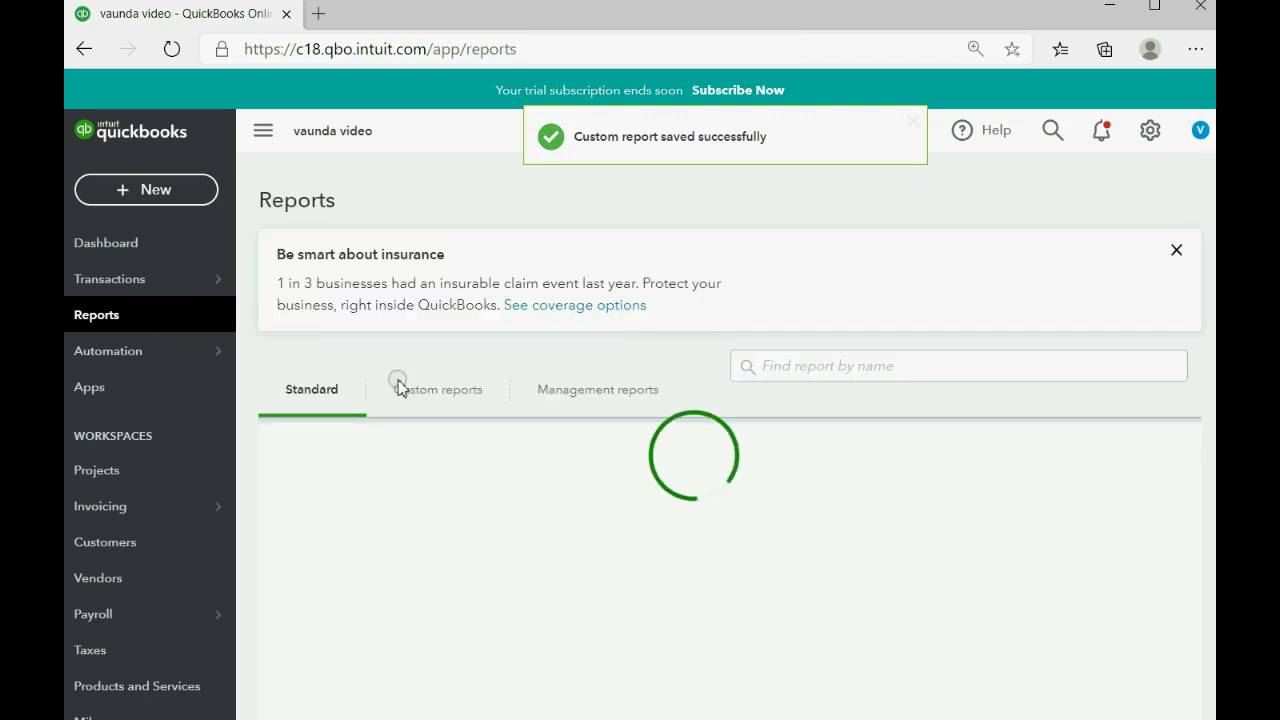
Step: Confirm Profit and Loss and Trial Balance under Custom reports, then browse Standard to Sales and customers
click(420, 392)
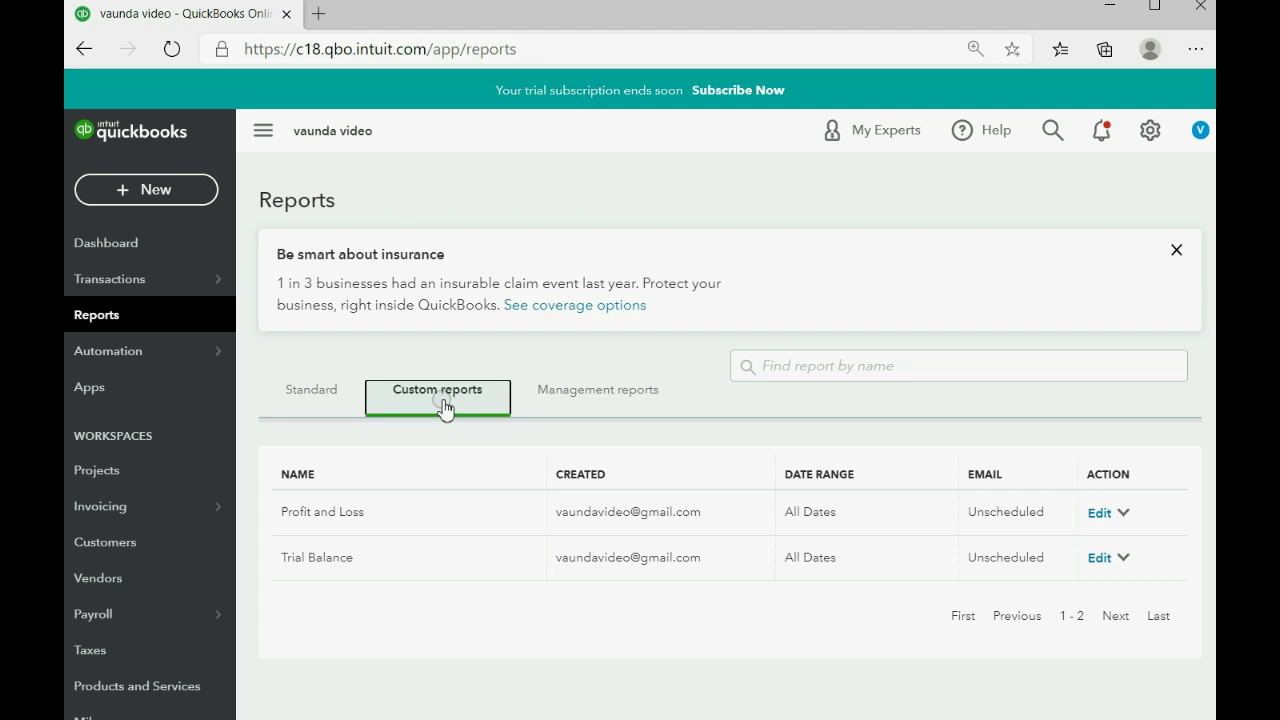
click(325, 392)
scroll(488, 447, down, 2)
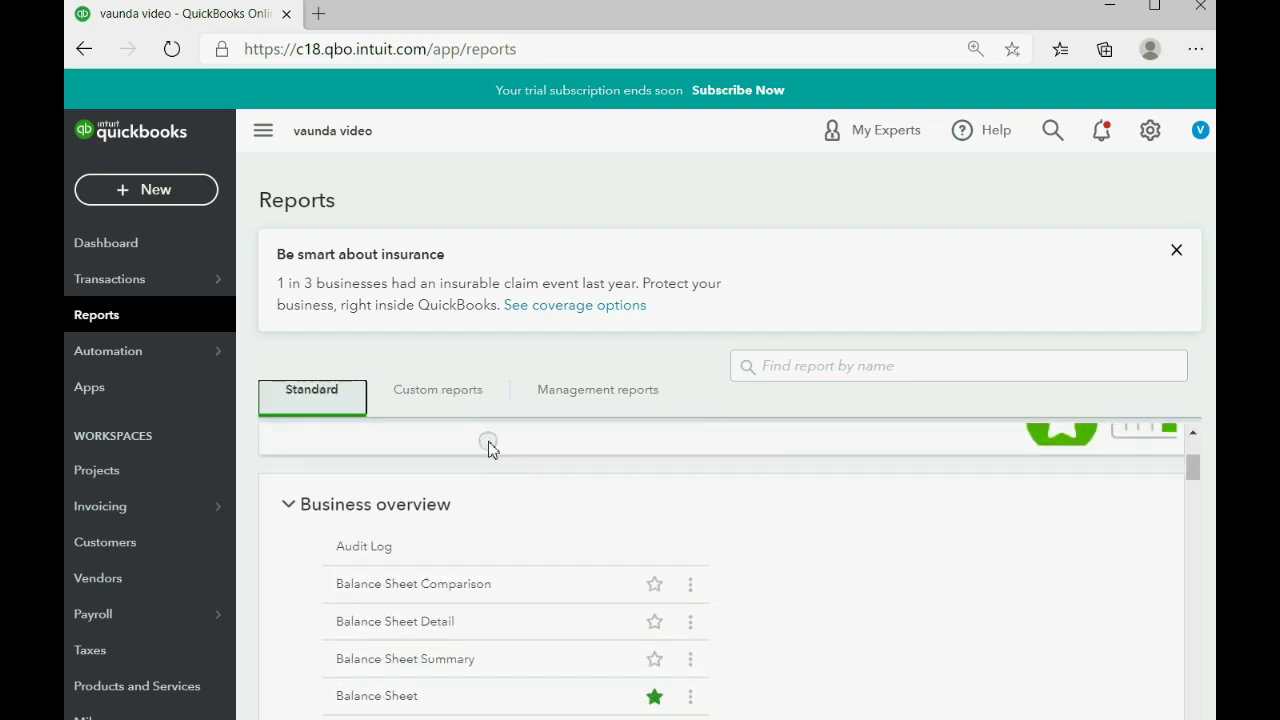
scroll(571, 546, down, 2)
scroll(677, 549, down, 3)
scroll(680, 543, down, 2)
scroll(680, 548, down, 1)
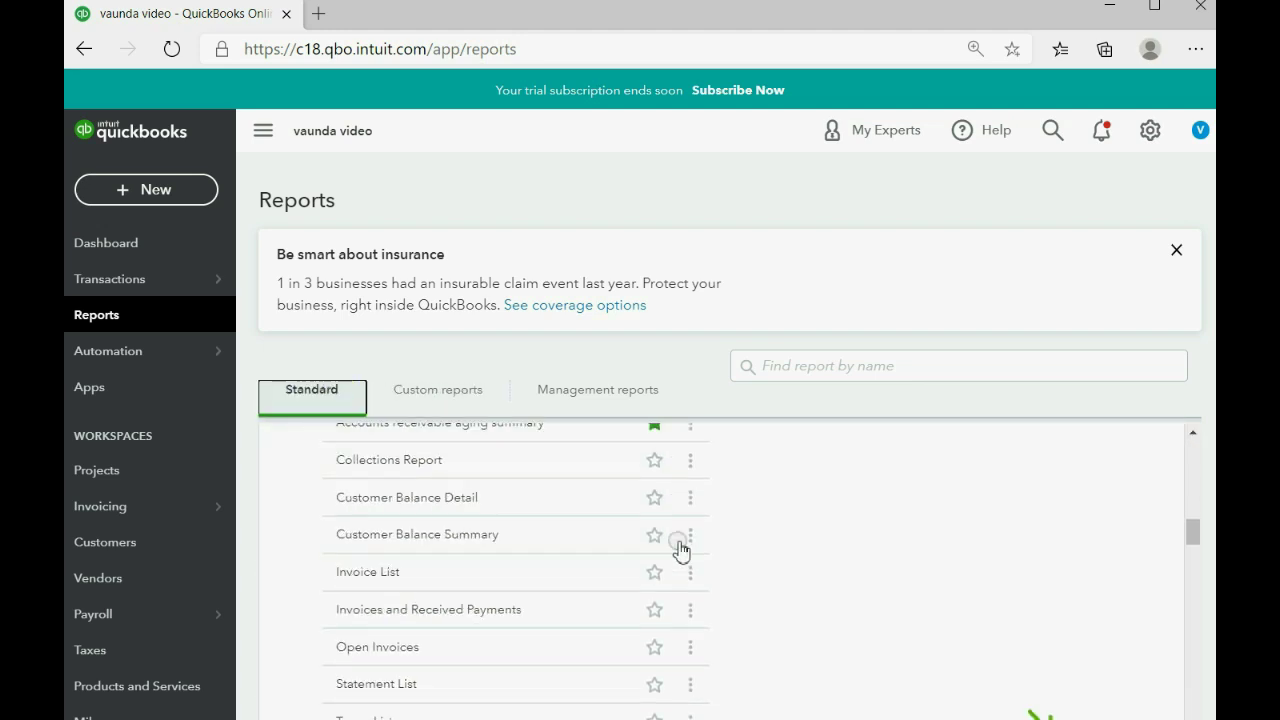
scroll(680, 548, down, 1)
scroll(680, 548, down, 2)
scroll(680, 550, down, 2)
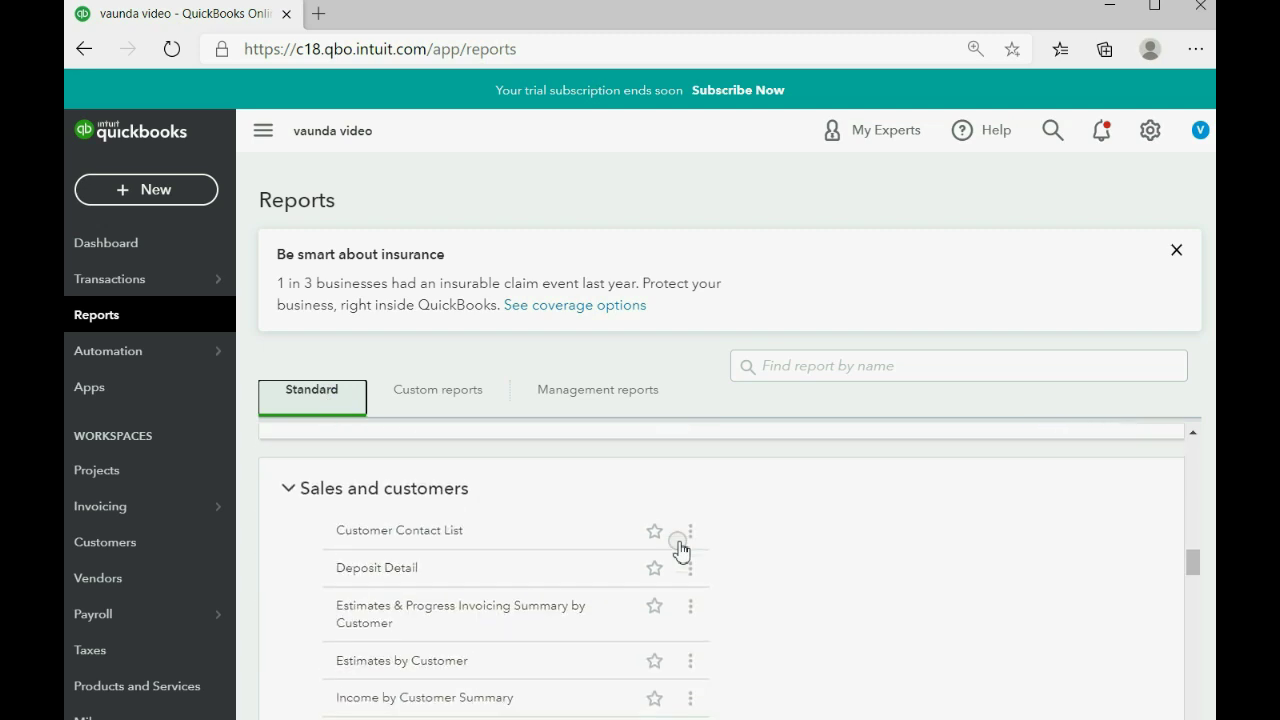
scroll(681, 551, down, 1)
scroll(681, 550, down, 1)
scroll(680, 549, down, 1)
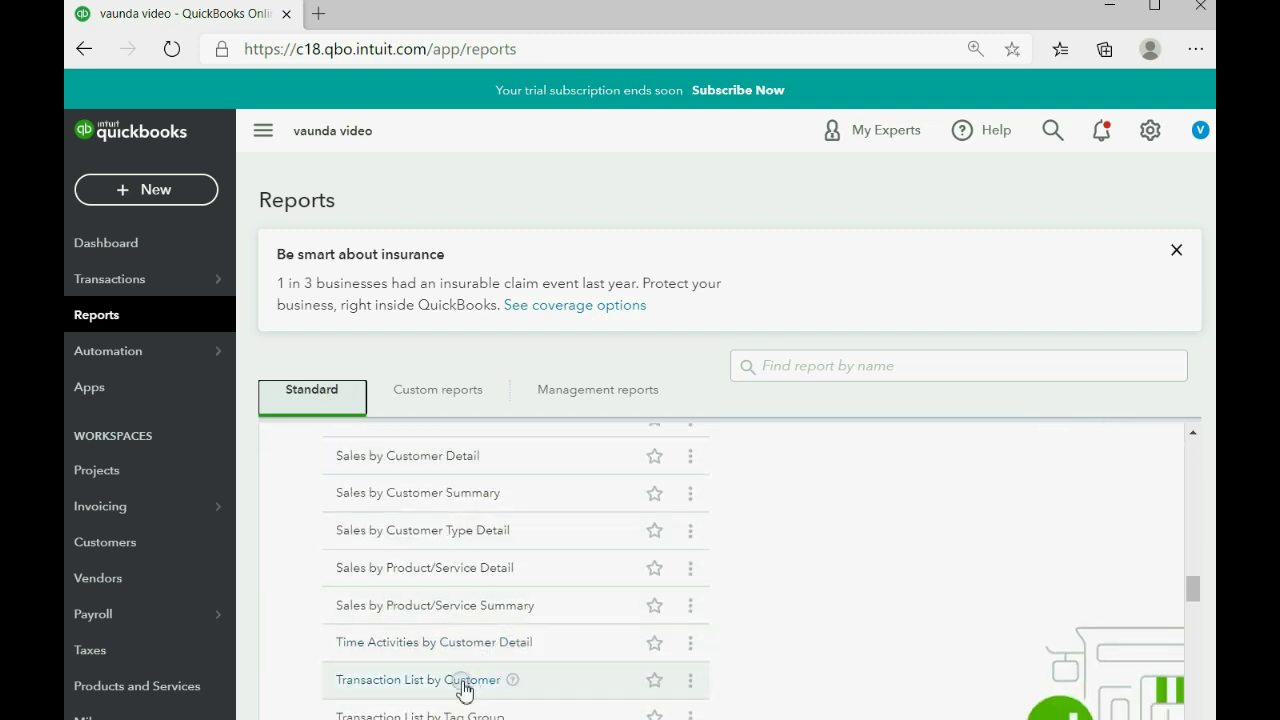
Step: Run Transaction List by Customer for All Dates and save it as a custom report
click(463, 683)
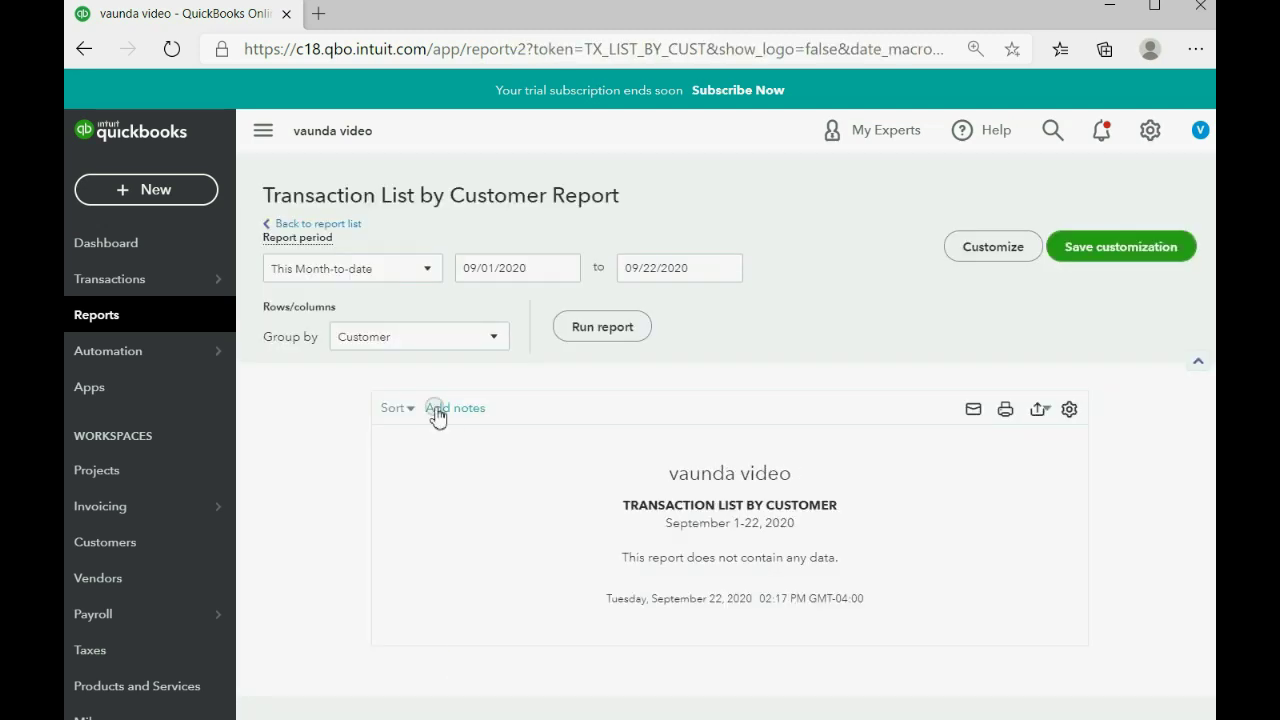
click(412, 270)
click(360, 300)
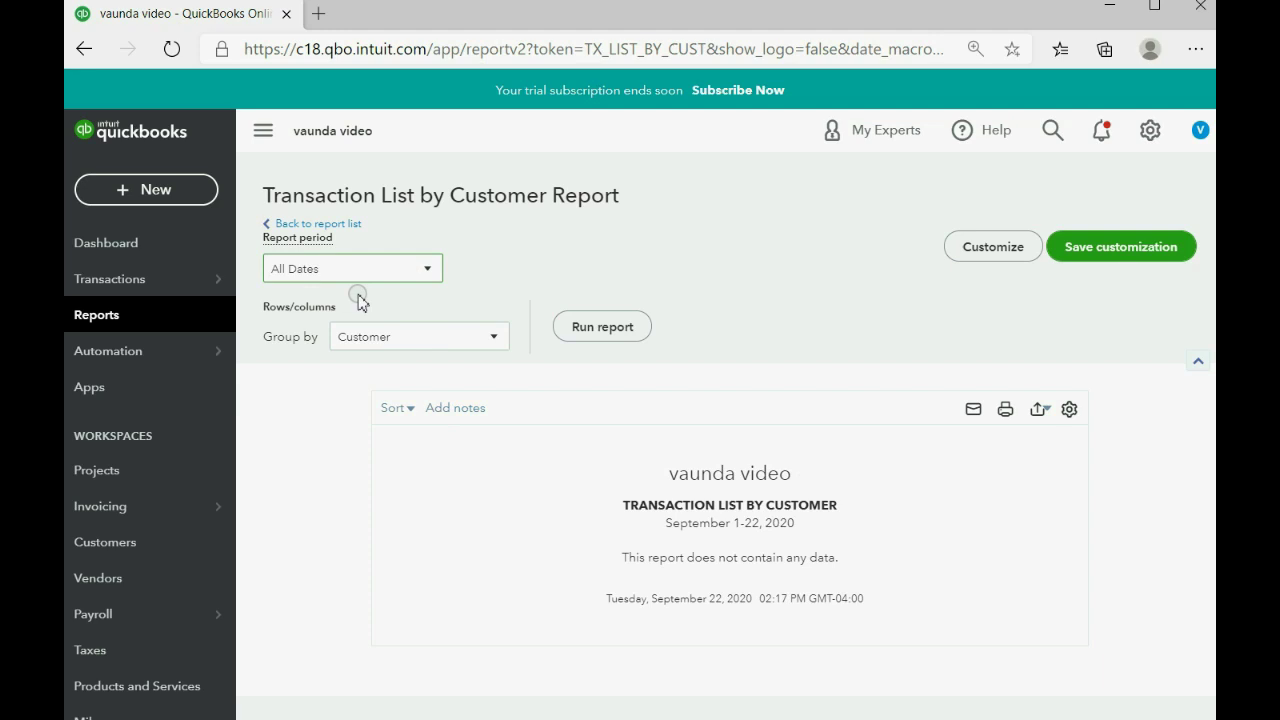
click(608, 326)
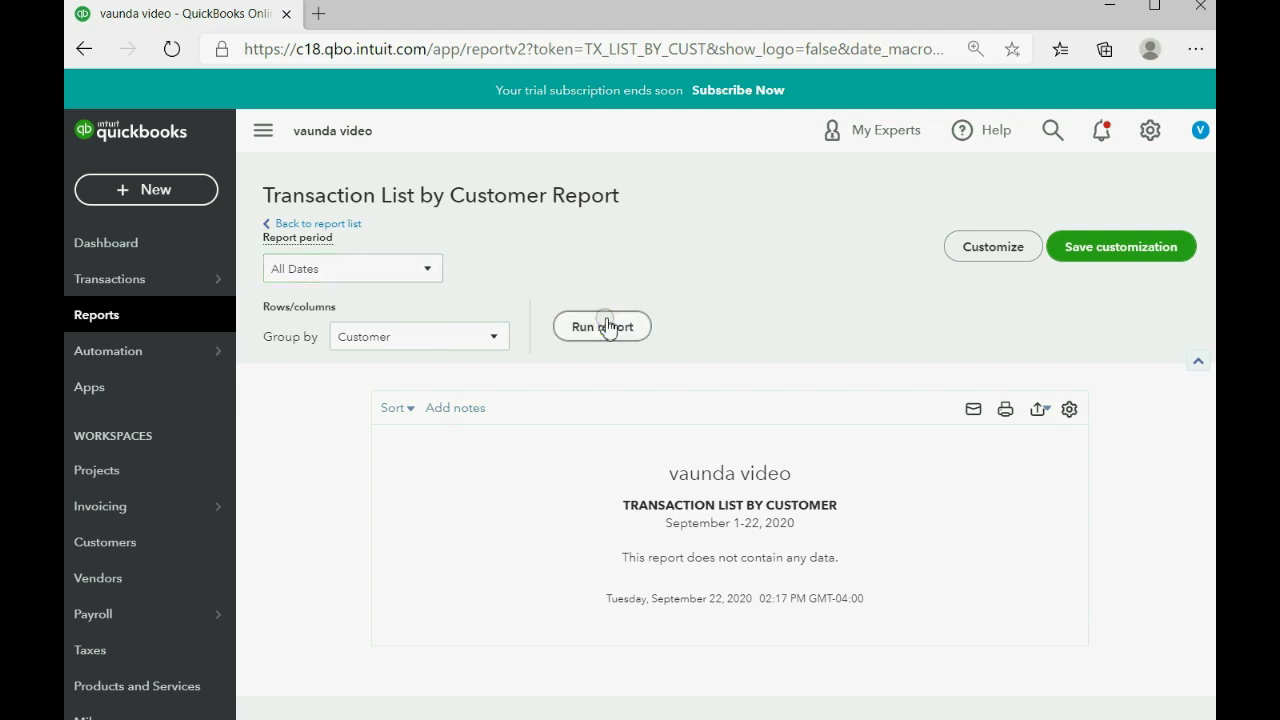
click(1112, 250)
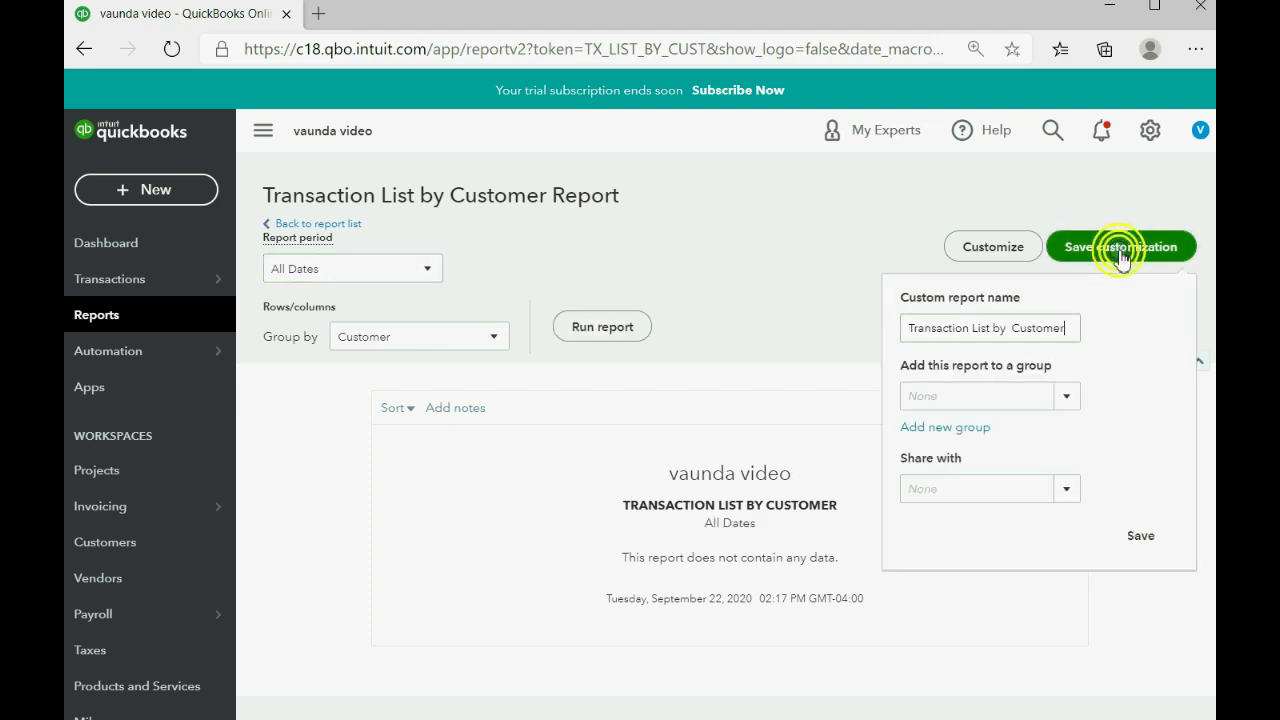
click(1141, 536)
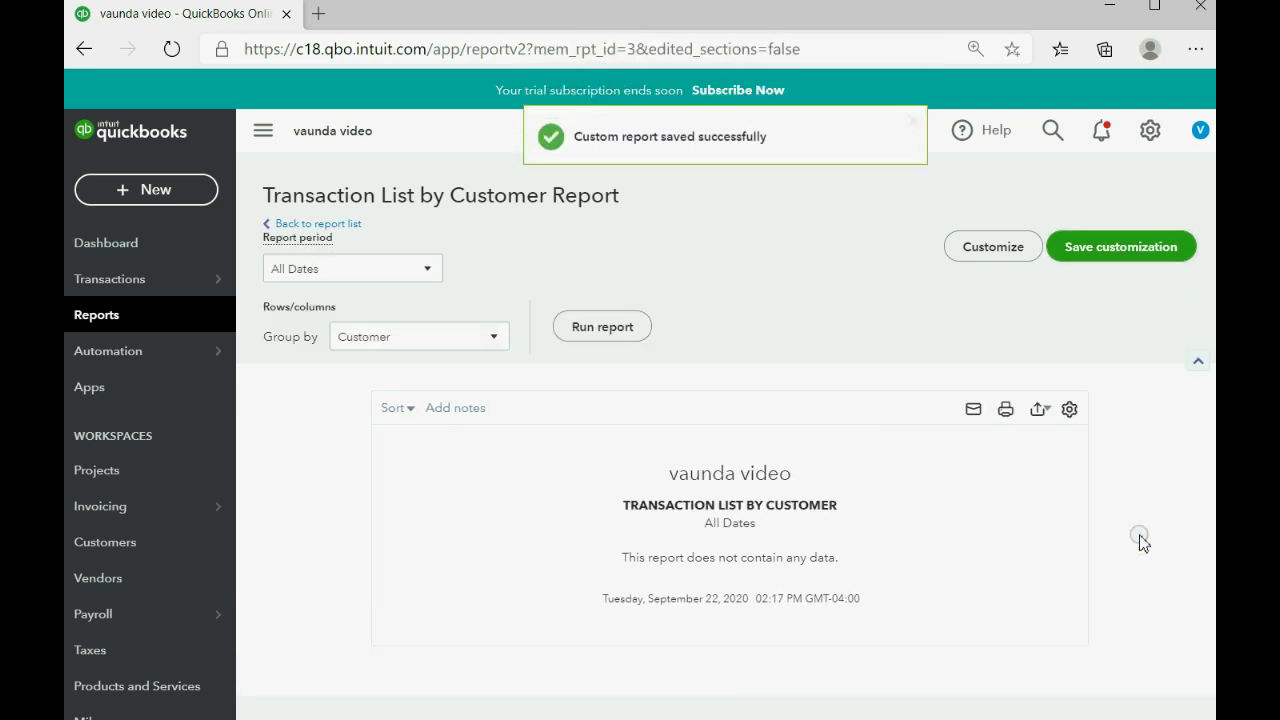
click(148, 326)
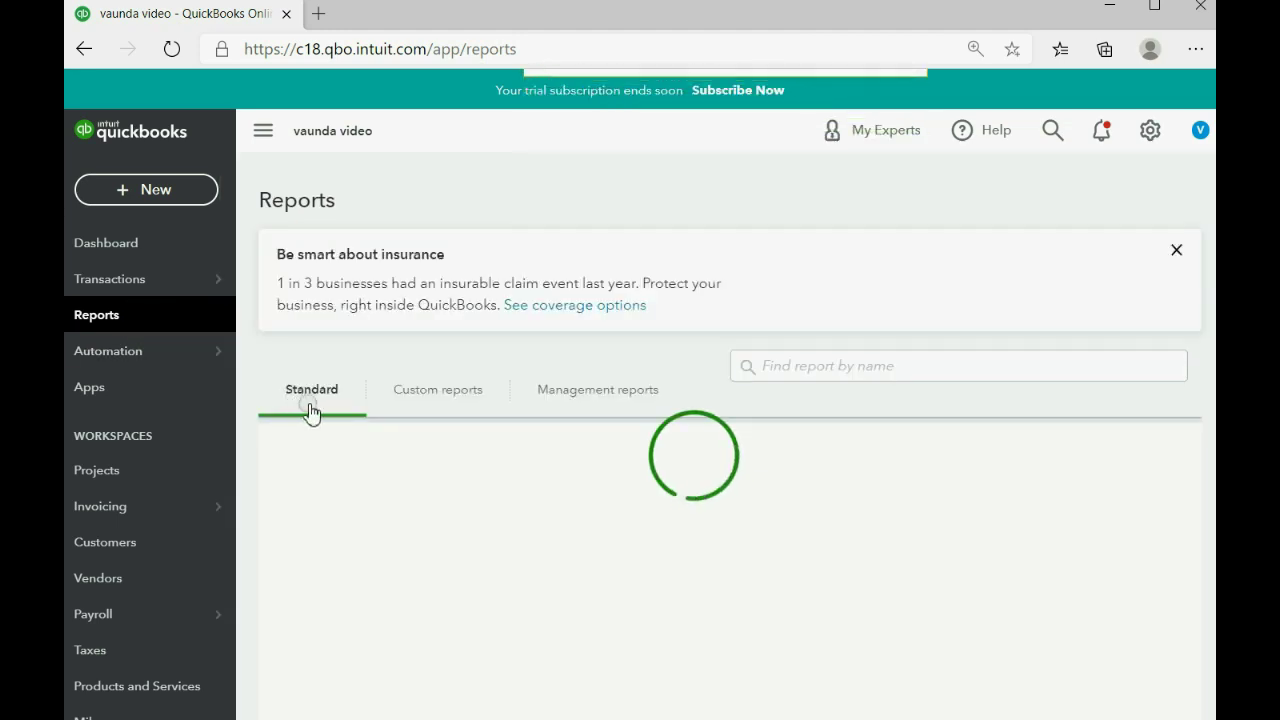
Step: Scroll the Standard report list down to Transaction List by Vendor
click(312, 400)
scroll(503, 477, down, 2)
scroll(623, 543, down, 6)
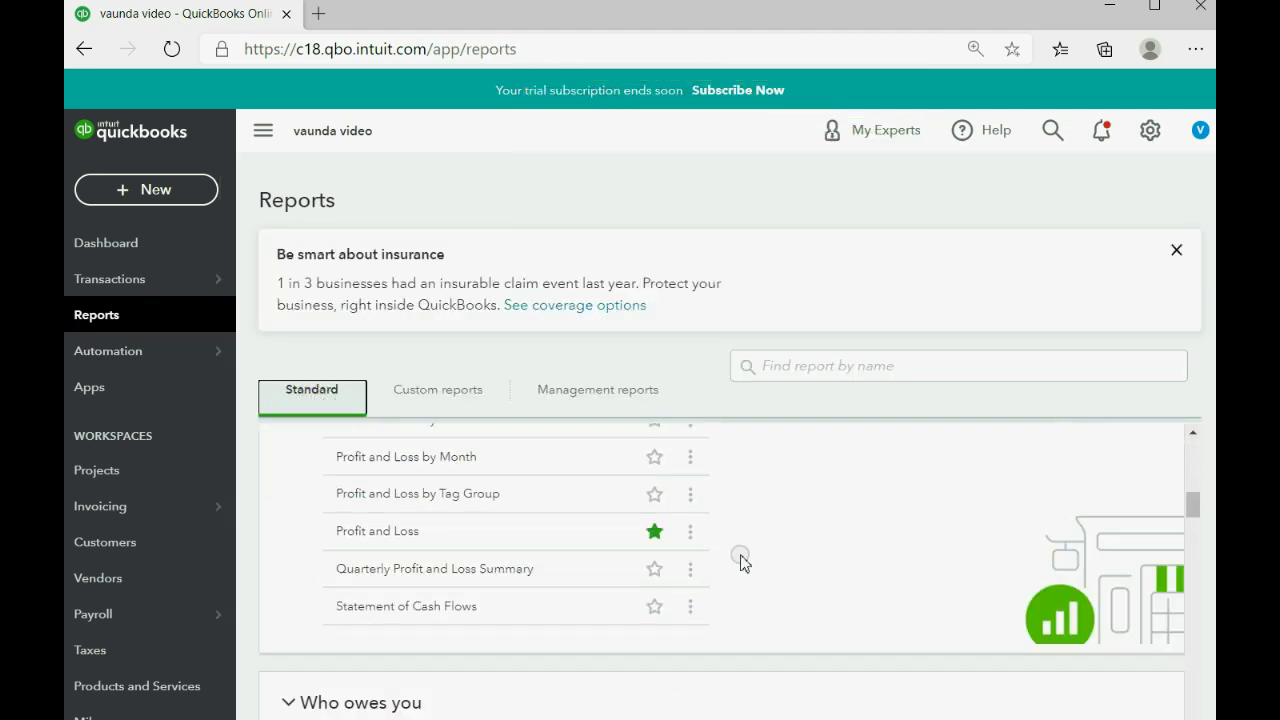
scroll(740, 560, down, 3)
scroll(740, 560, down, 4)
scroll(740, 560, down, 5)
scroll(740, 560, down, 3)
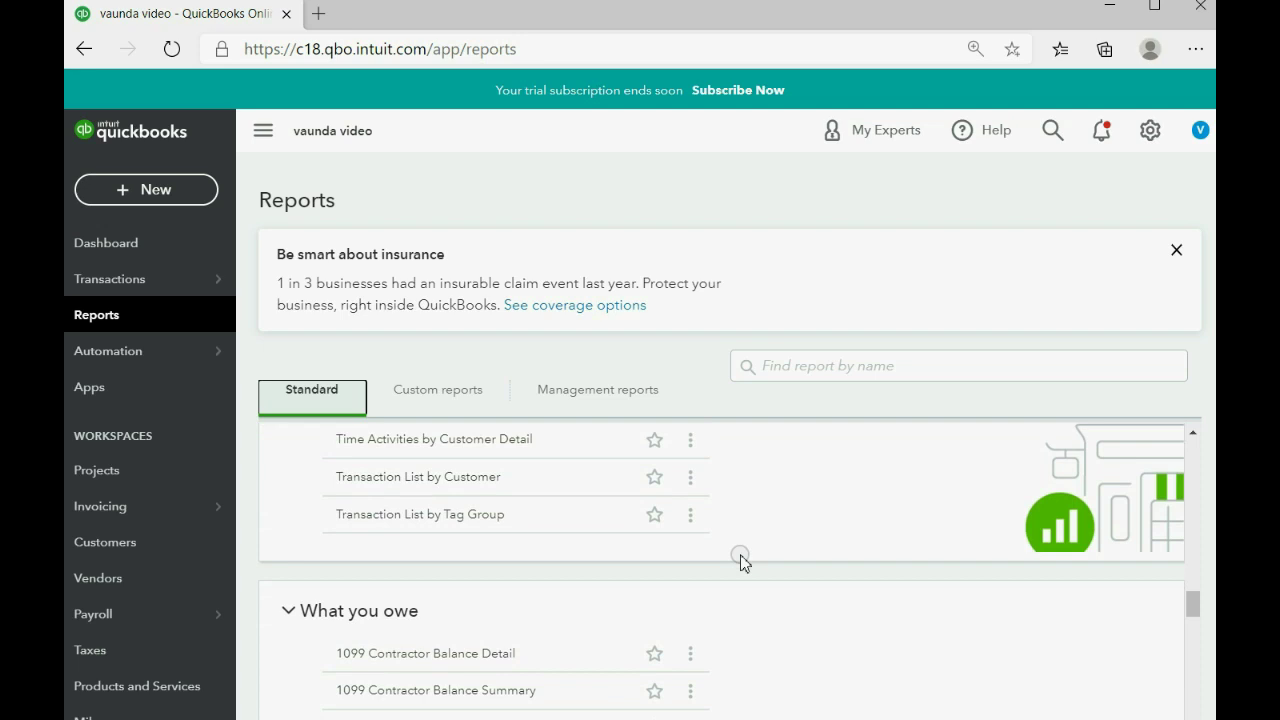
scroll(740, 560, down, 4)
scroll(740, 560, down, 2)
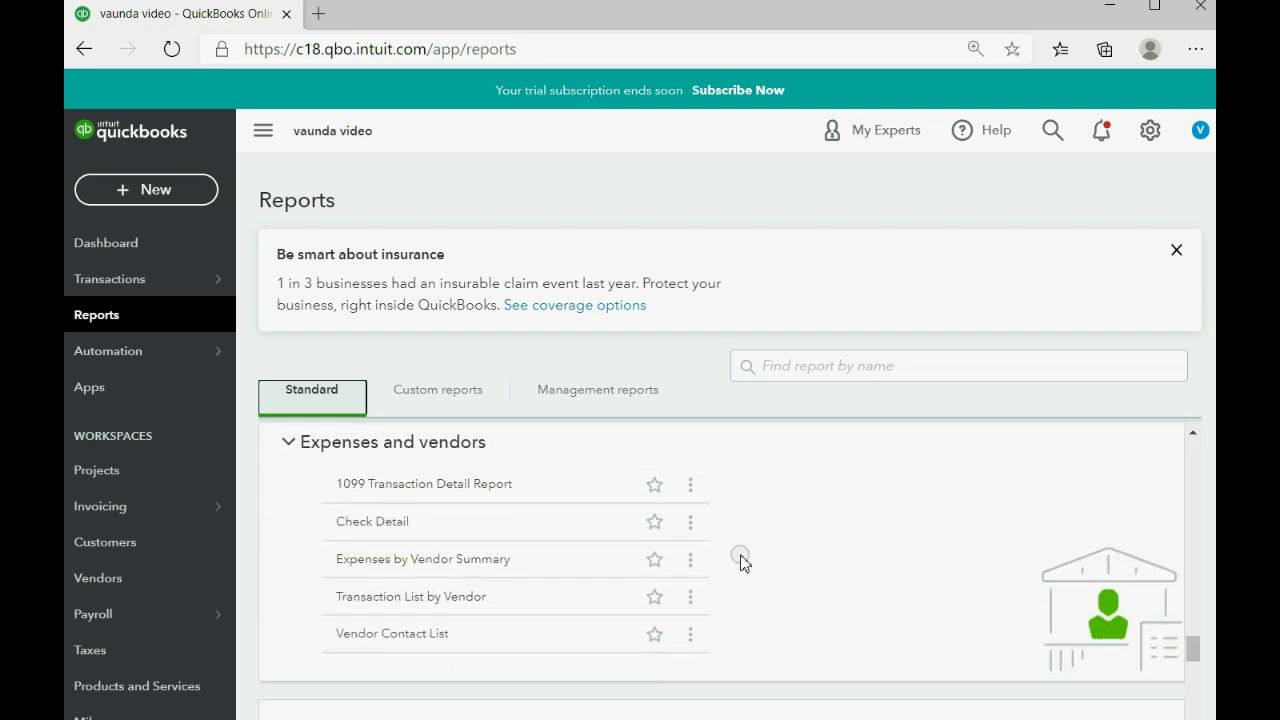
Step: Run Transaction List by Vendor for All Dates and save it as a custom report
click(421, 599)
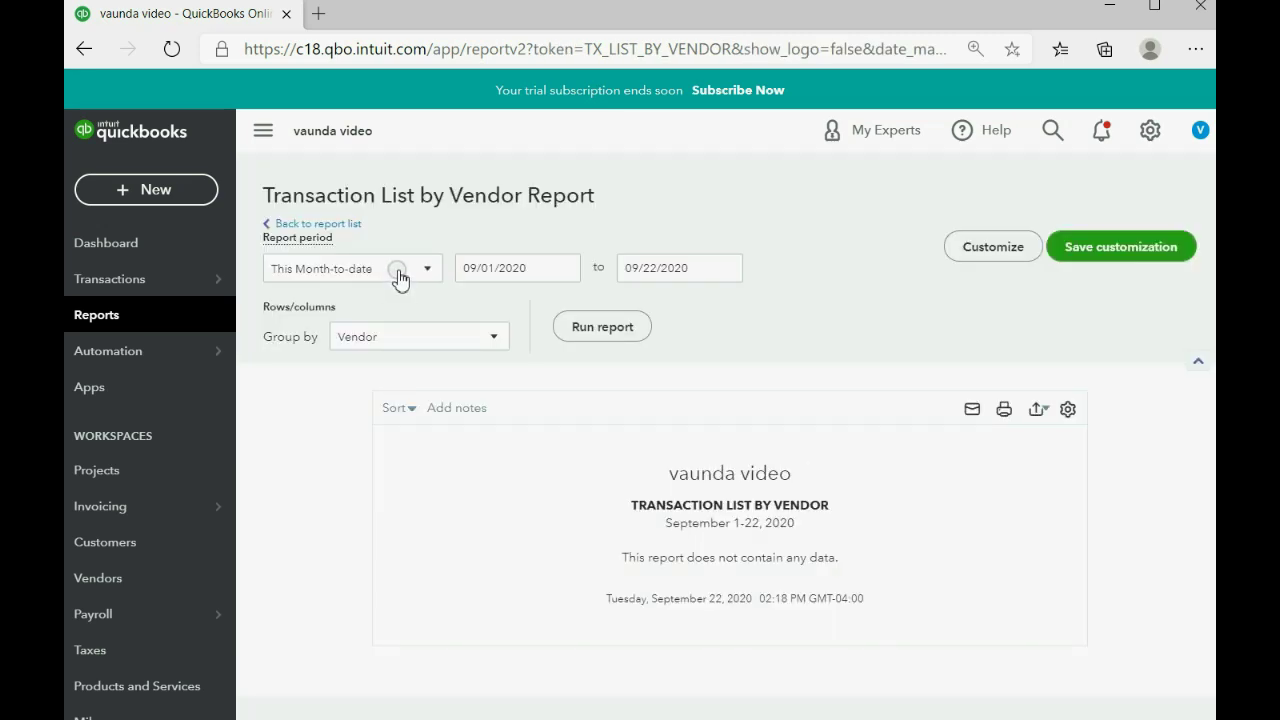
click(390, 270)
click(380, 302)
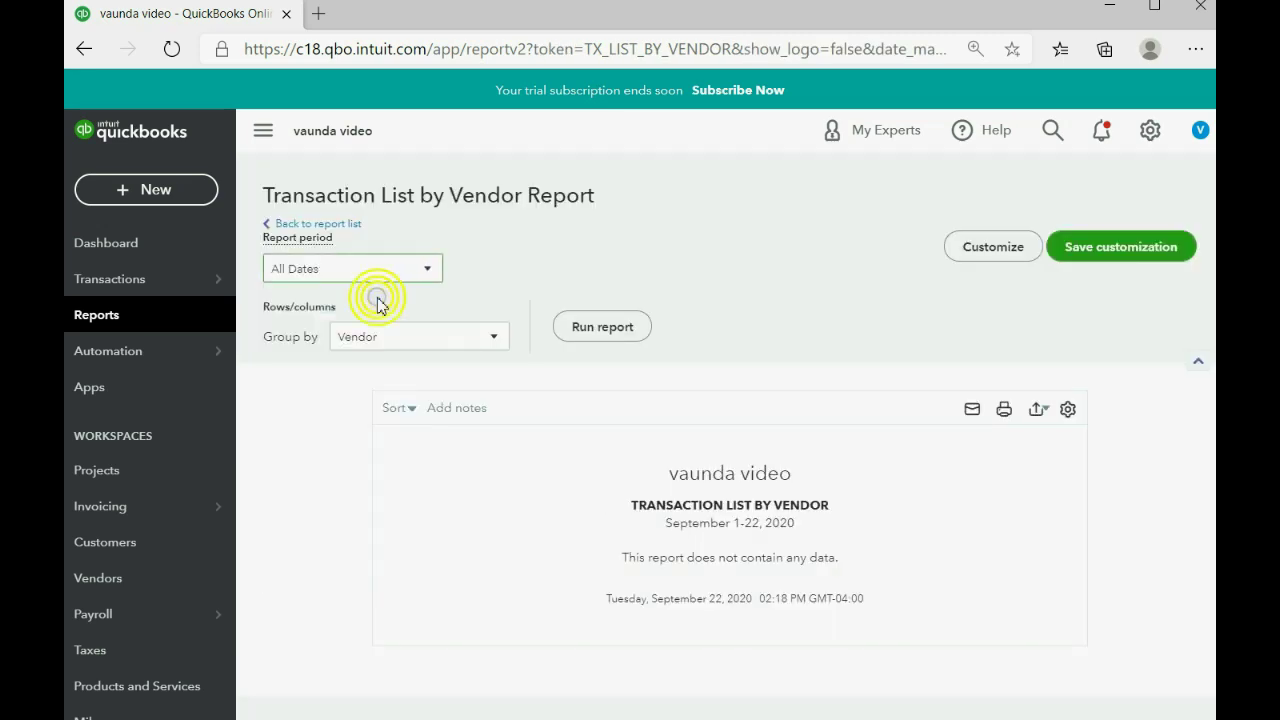
click(580, 323)
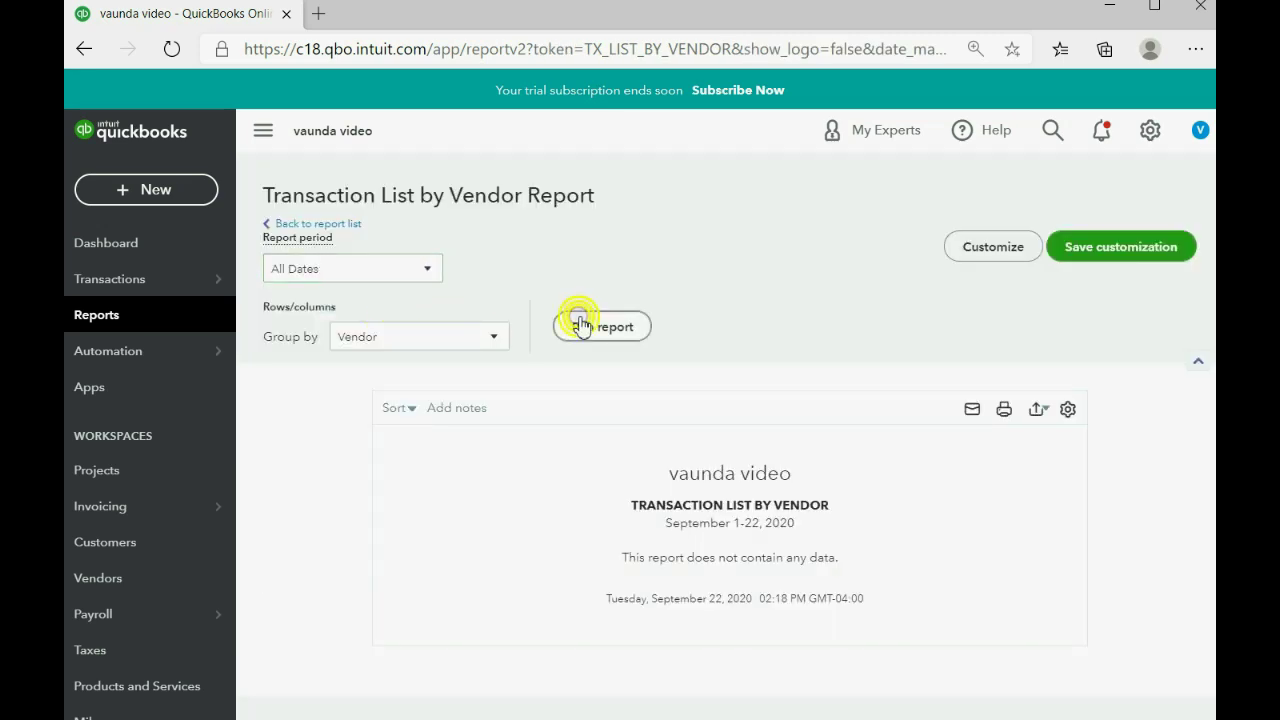
click(1141, 250)
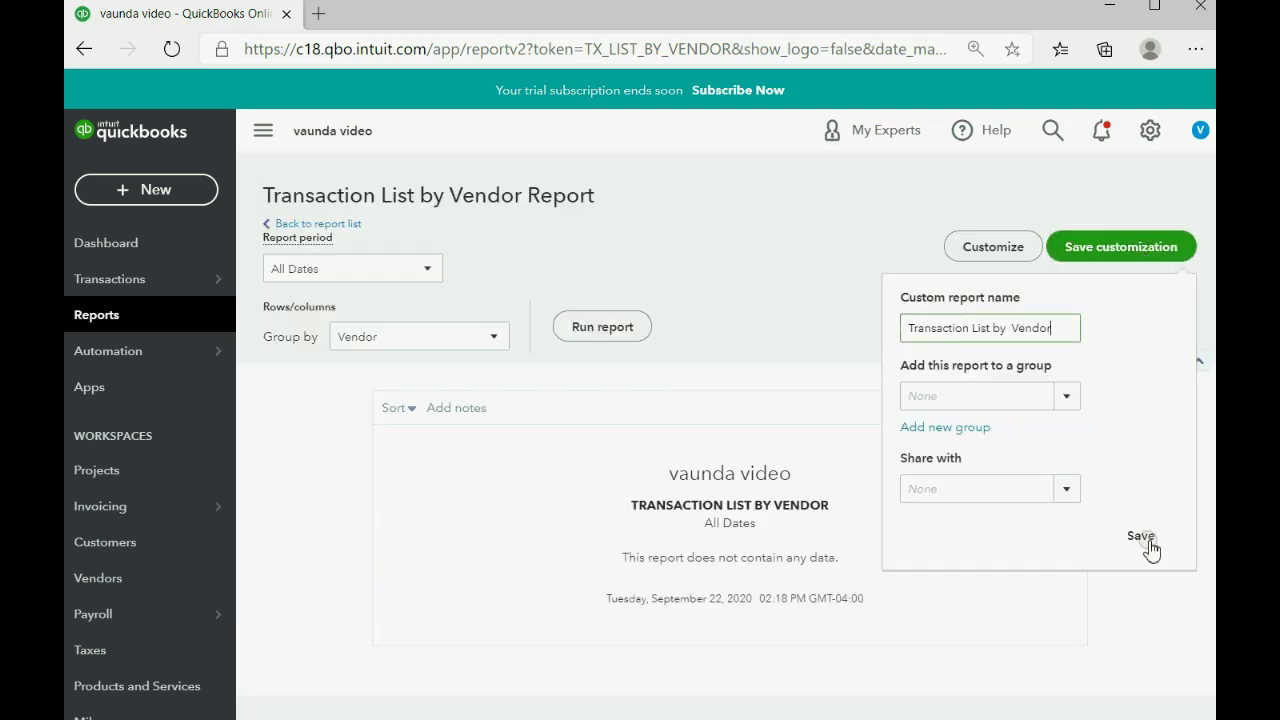
click(1148, 540)
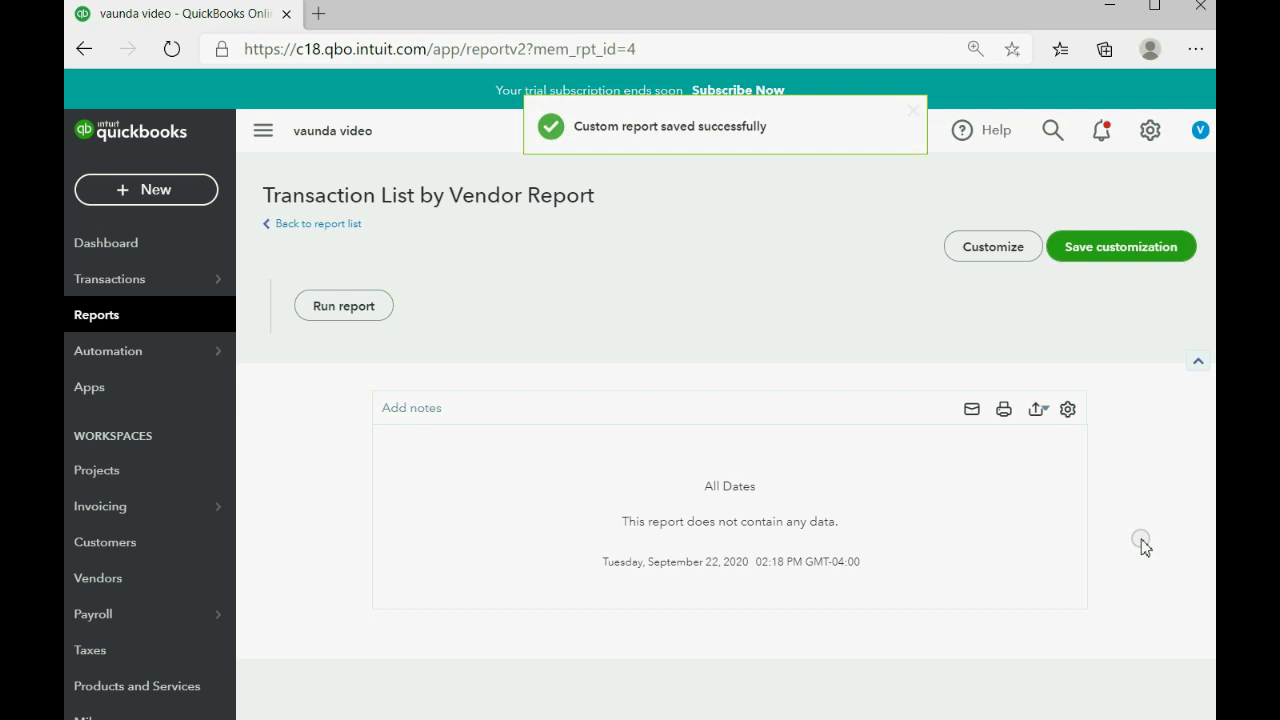
click(105, 316)
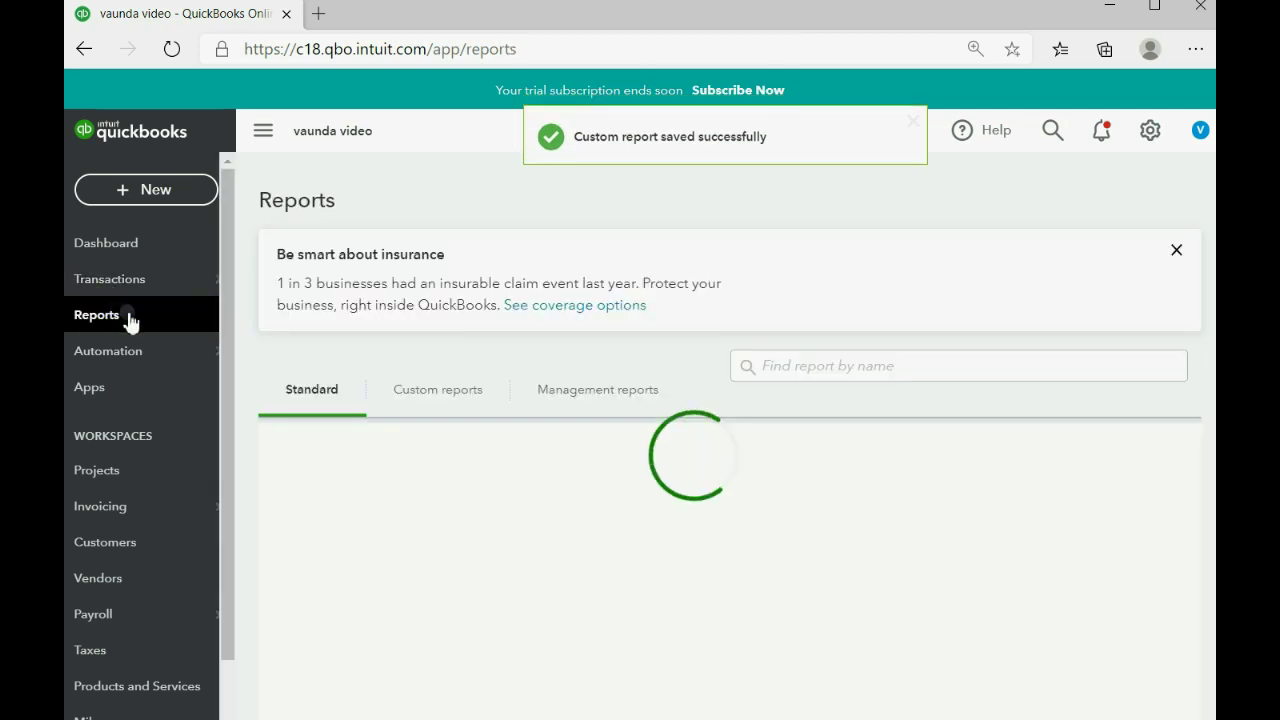
Step: Review the four saved All Dates reports in the Custom reports list
click(445, 391)
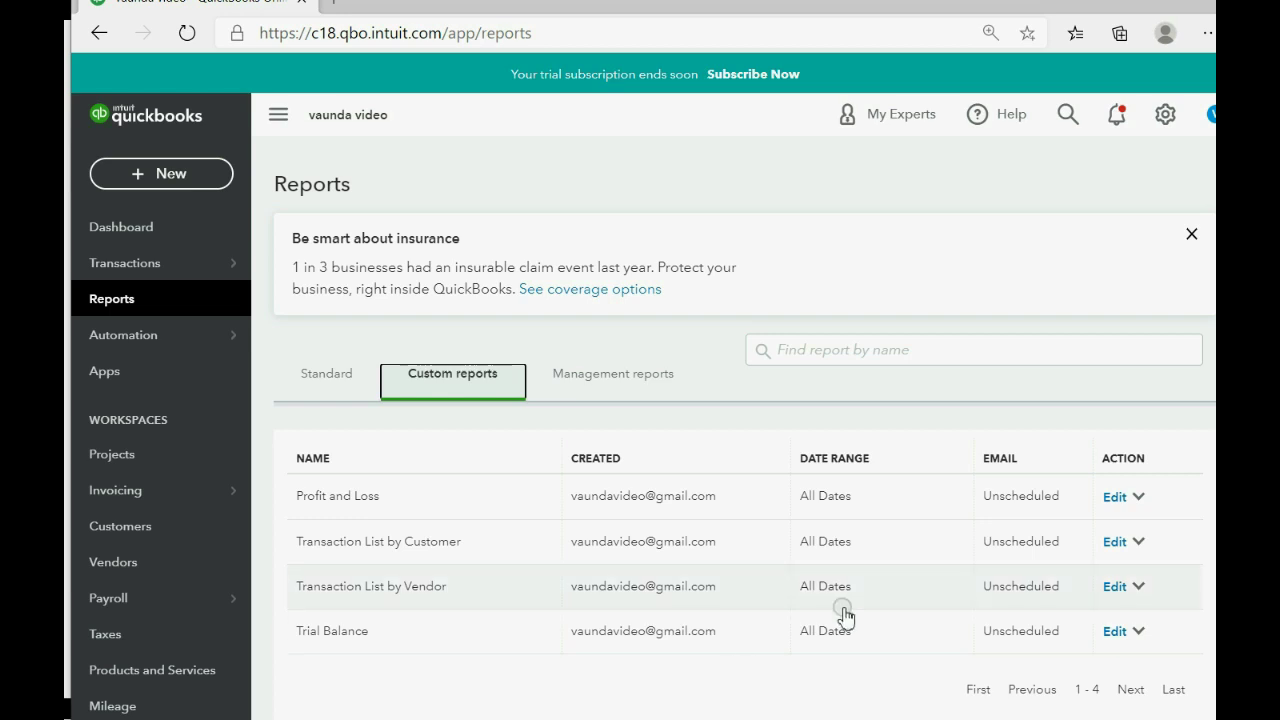
mouse_move(113, 577)
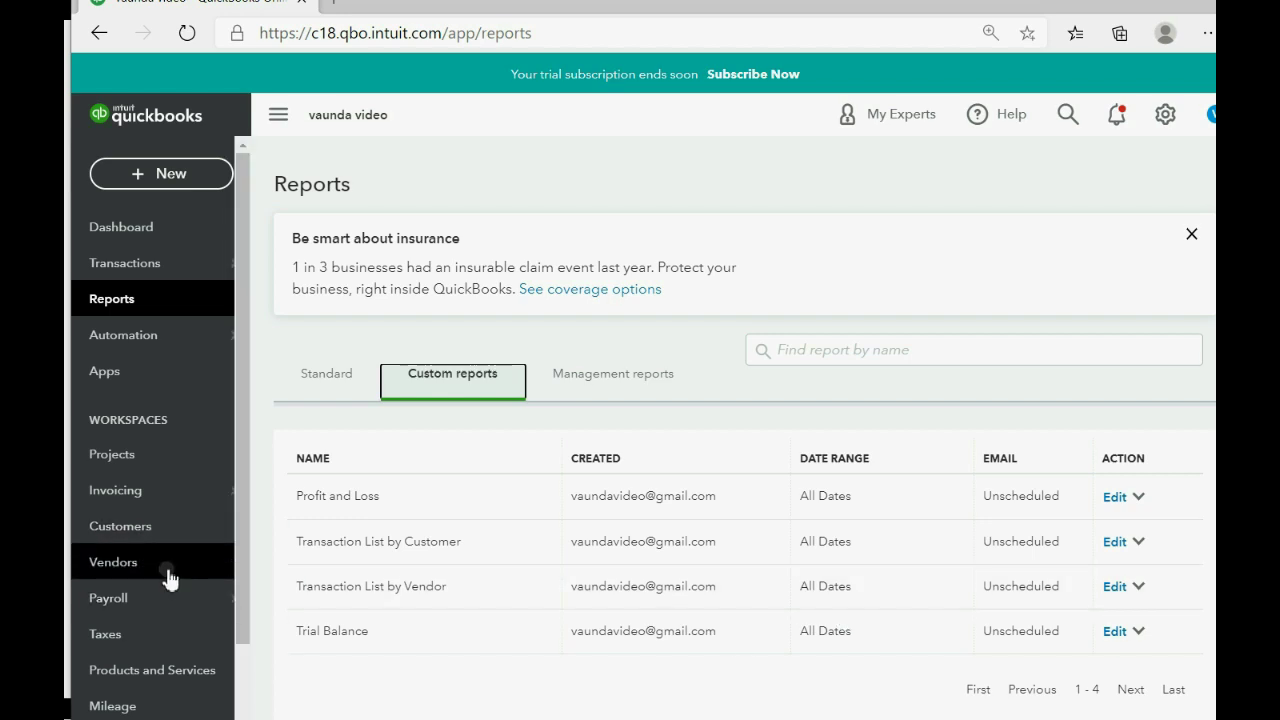
scroll(166, 562, down, 1)
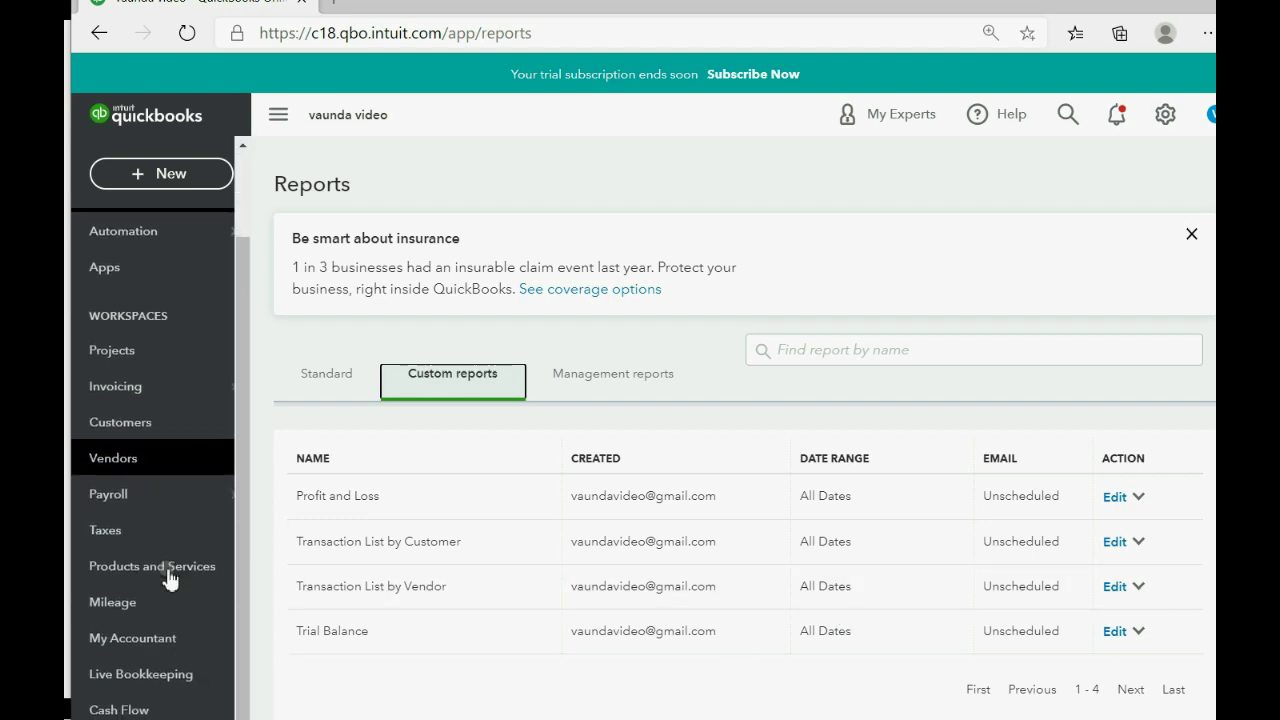
click(121, 425)
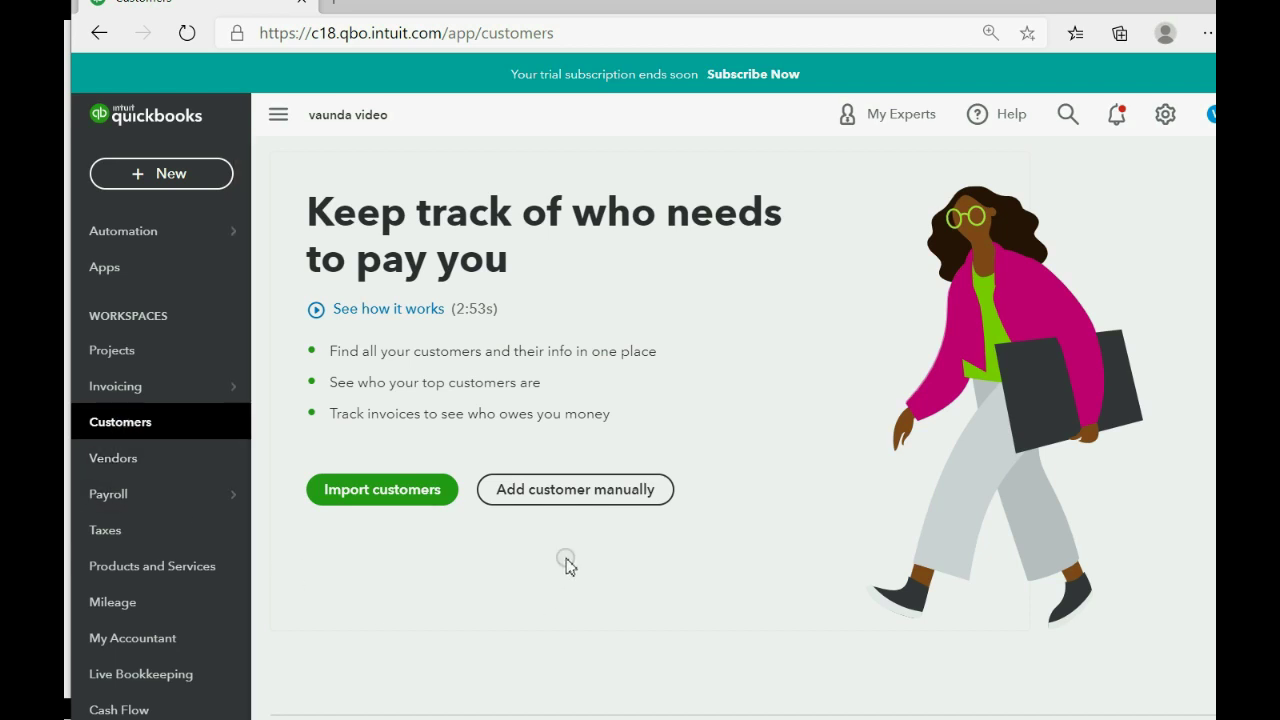
click(576, 498)
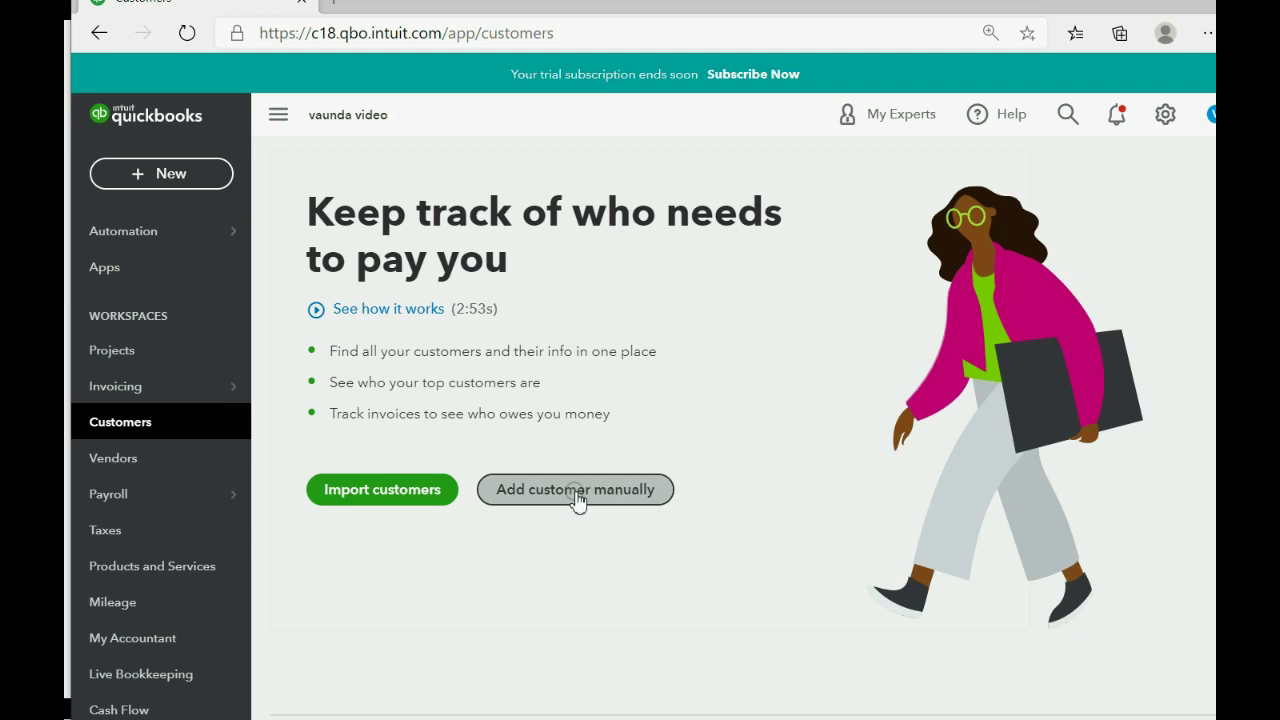
click(577, 498)
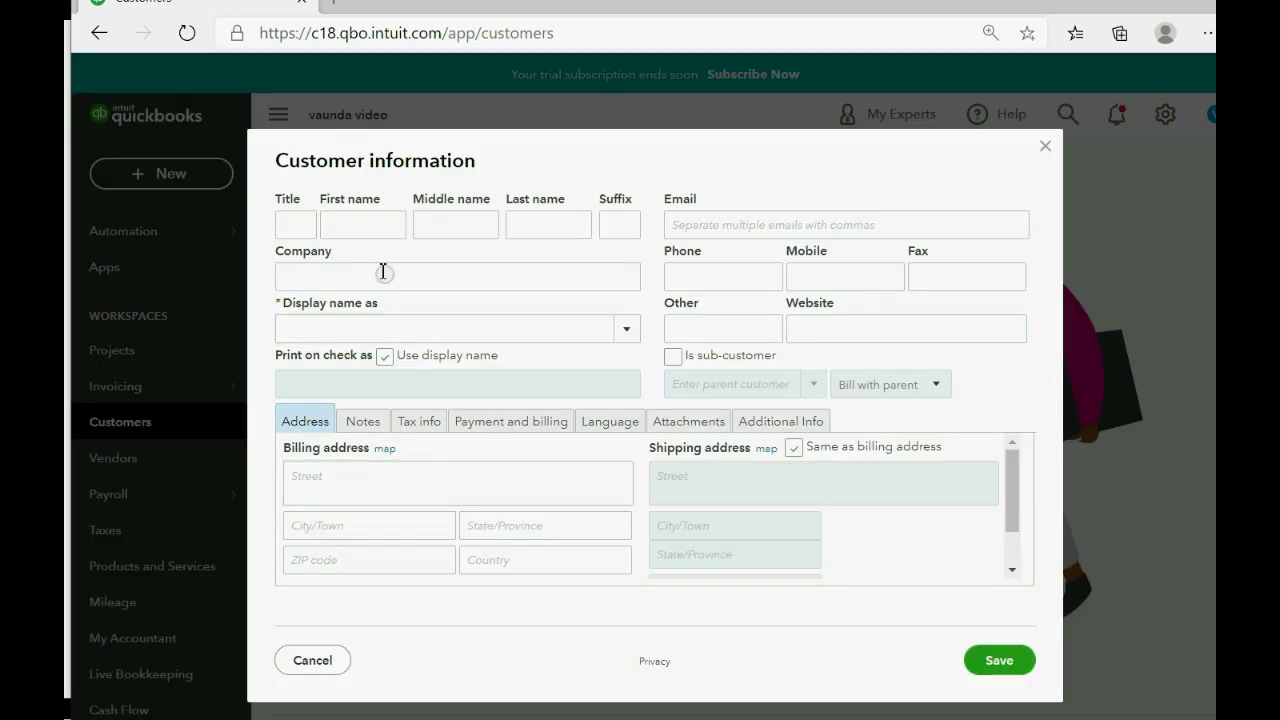
click(370, 270)
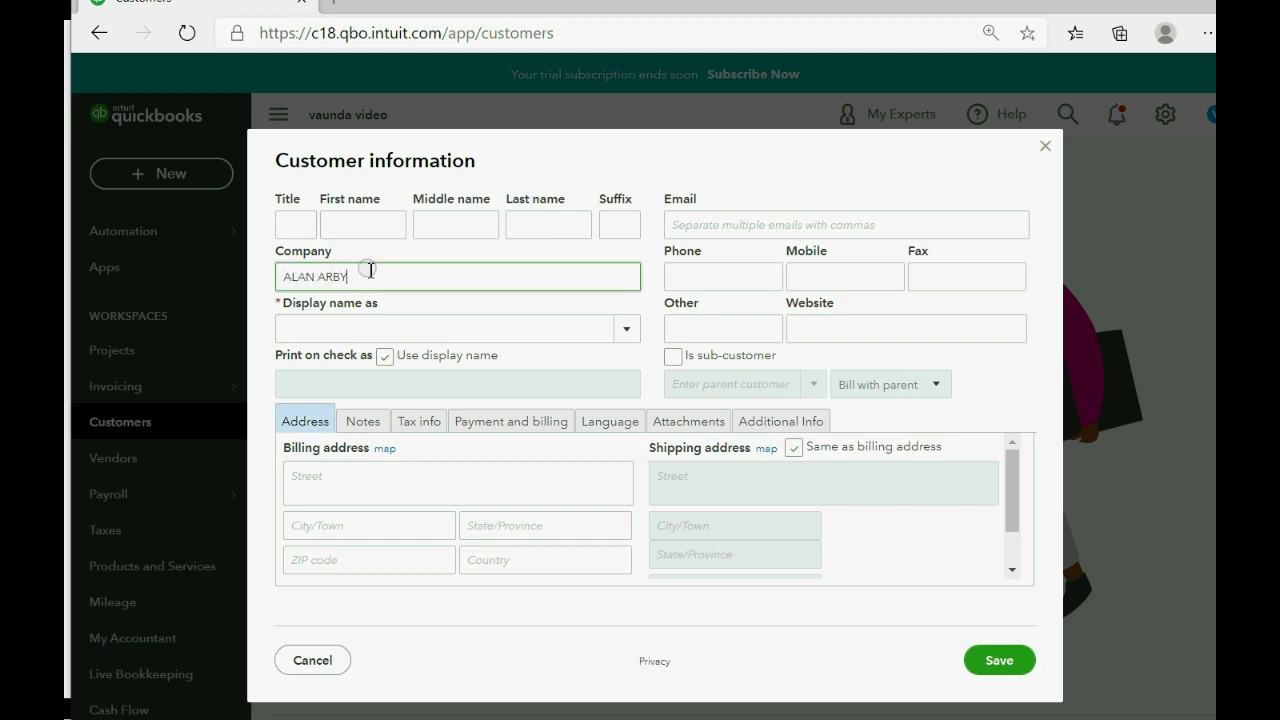
click(414, 475)
click(673, 330)
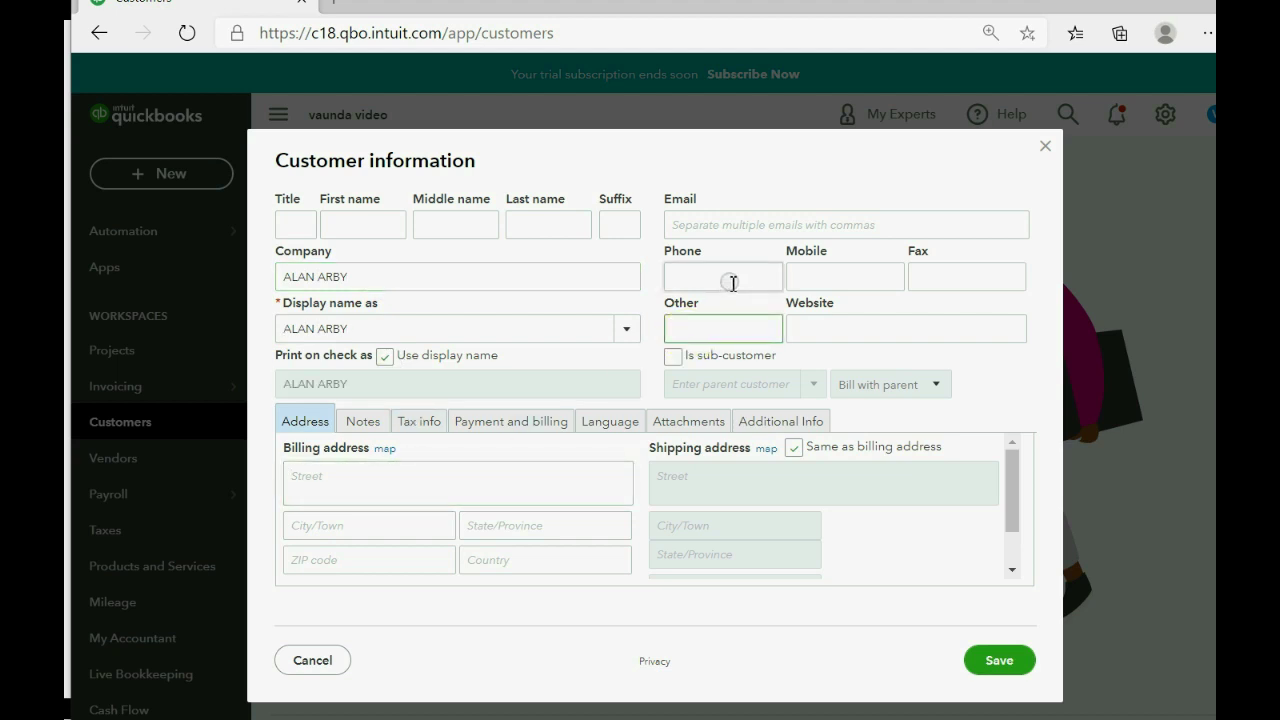
click(830, 334)
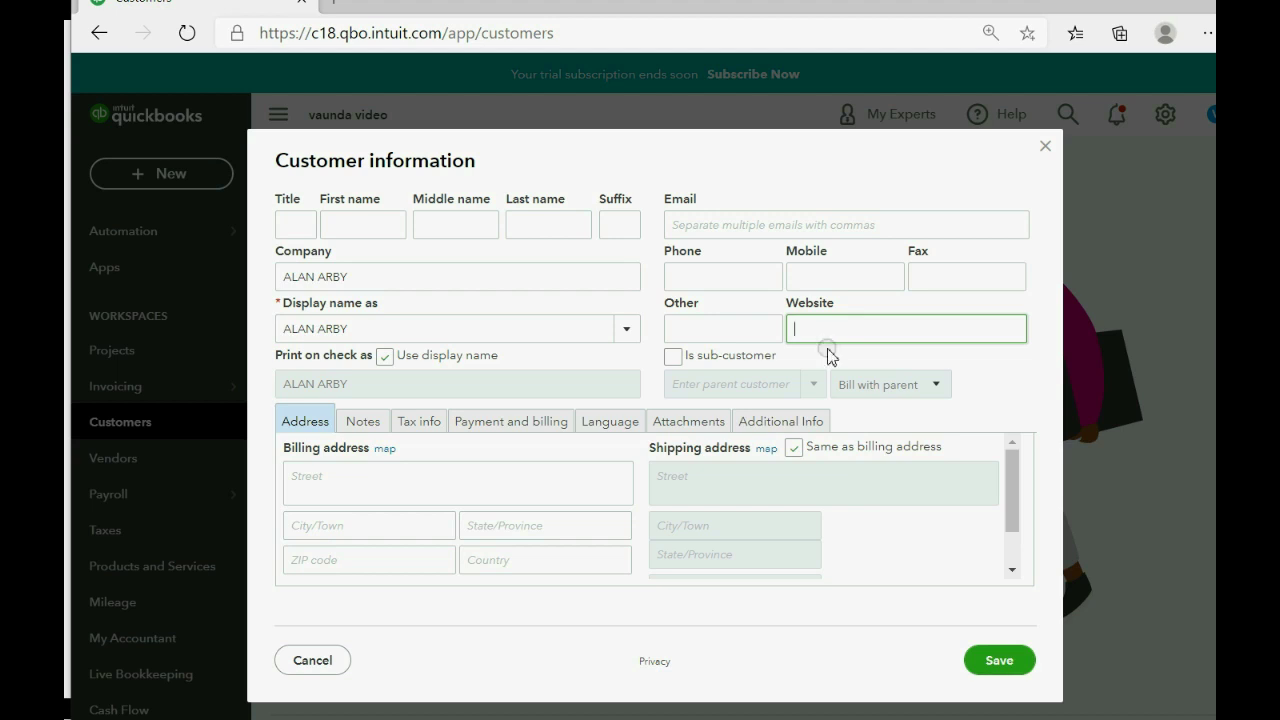
click(1001, 662)
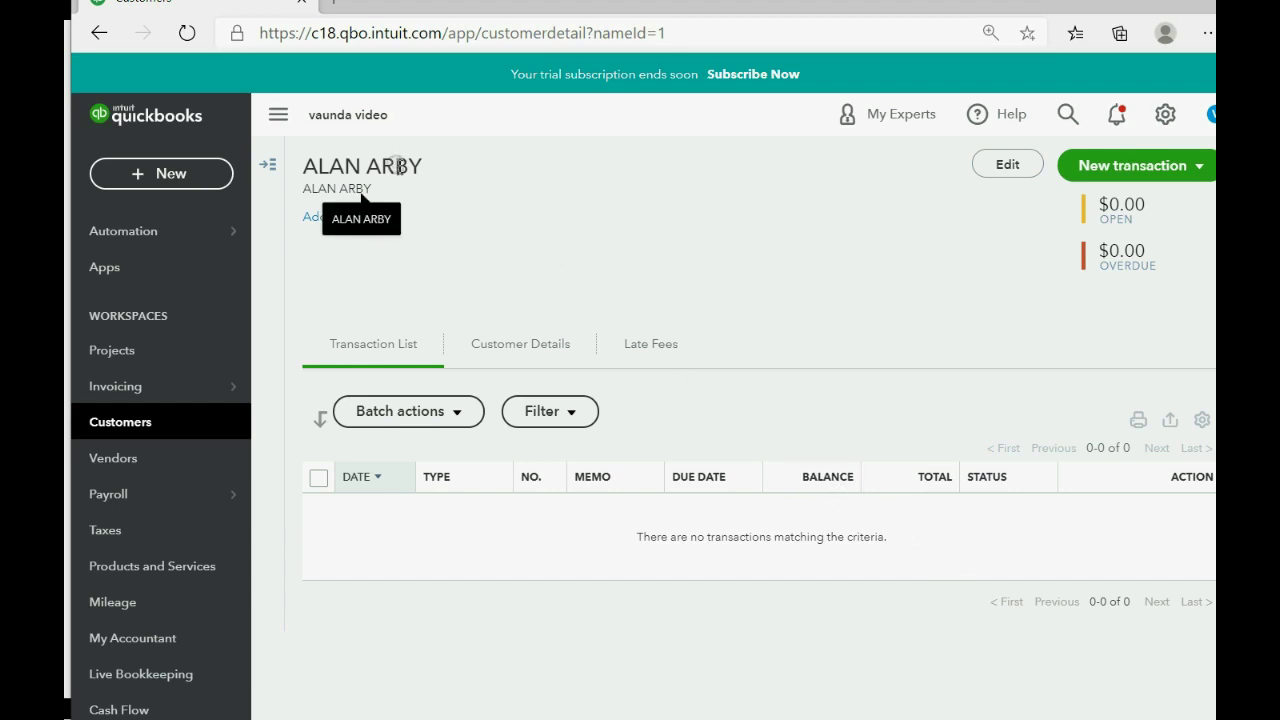
Step: Create a new customer with company name BETTY BOOP and save it
click(132, 421)
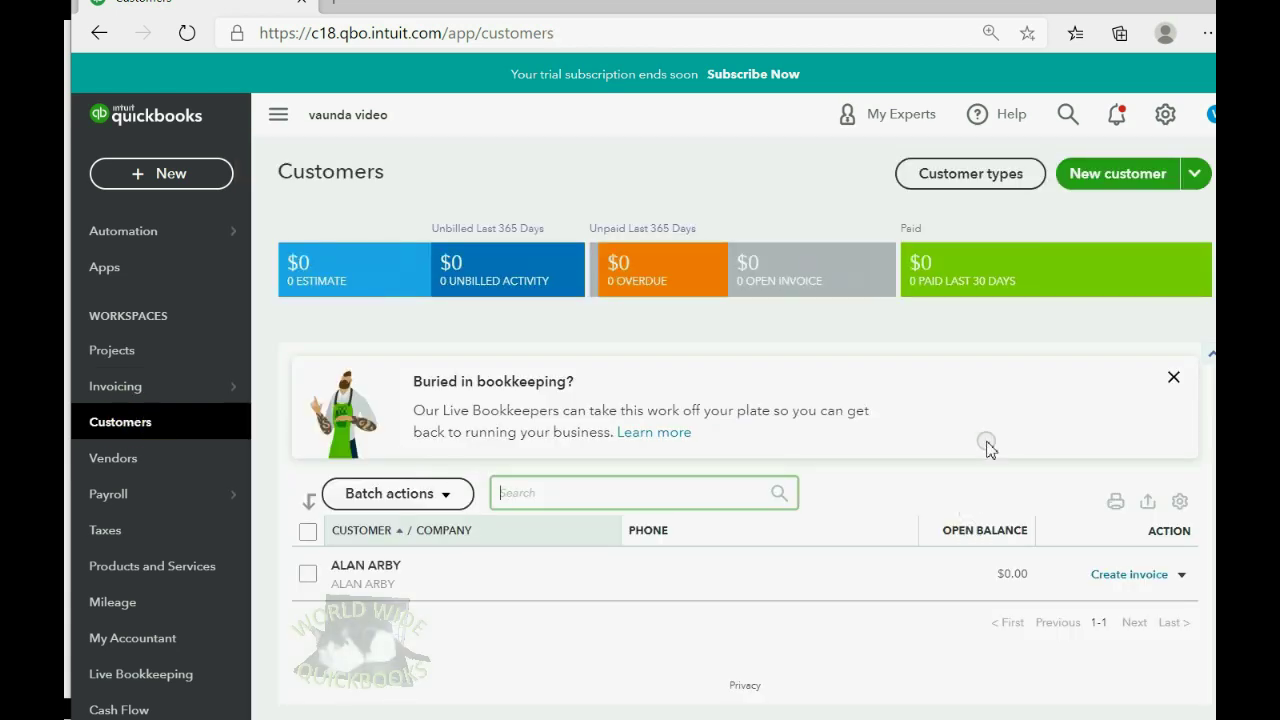
click(1112, 180)
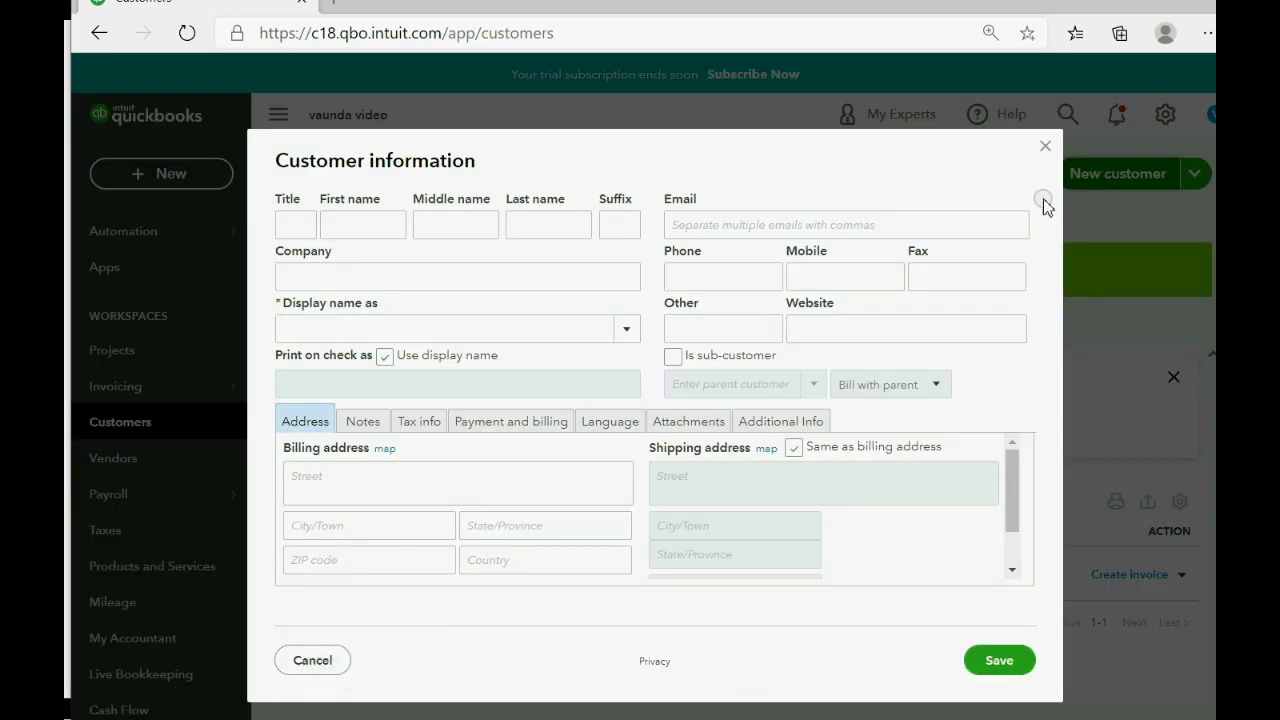
click(499, 281)
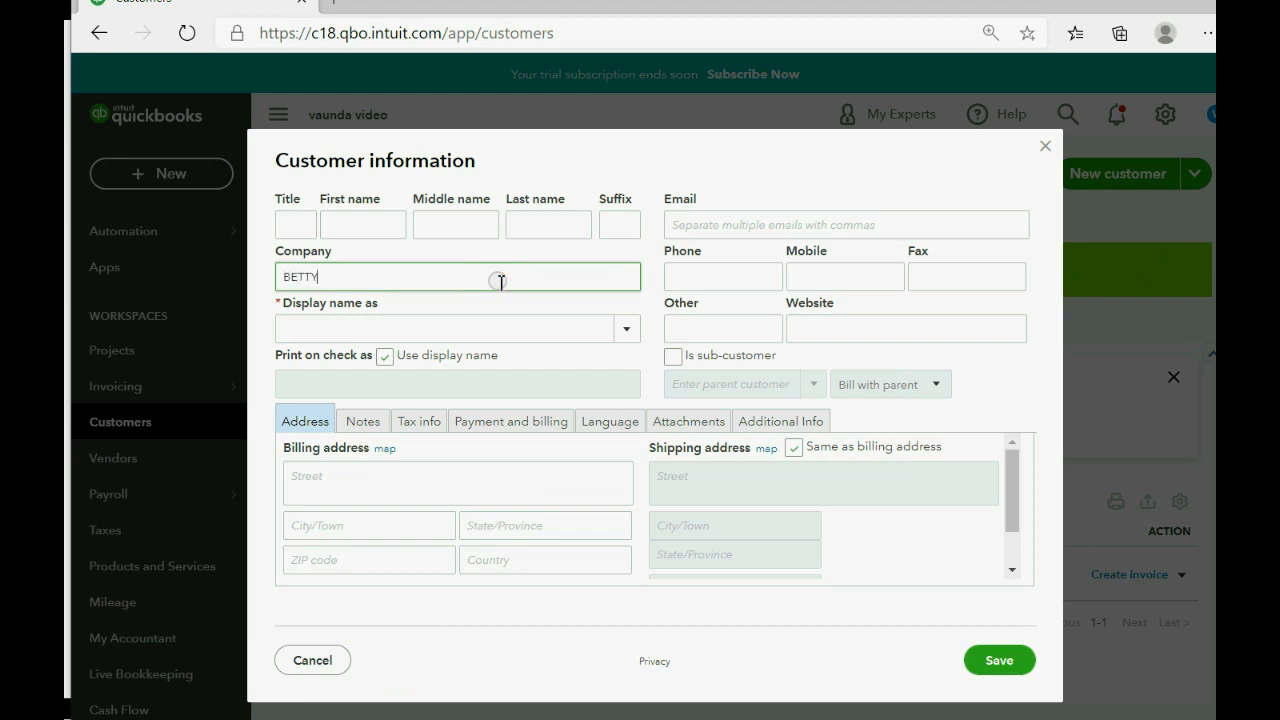
text(OOP)
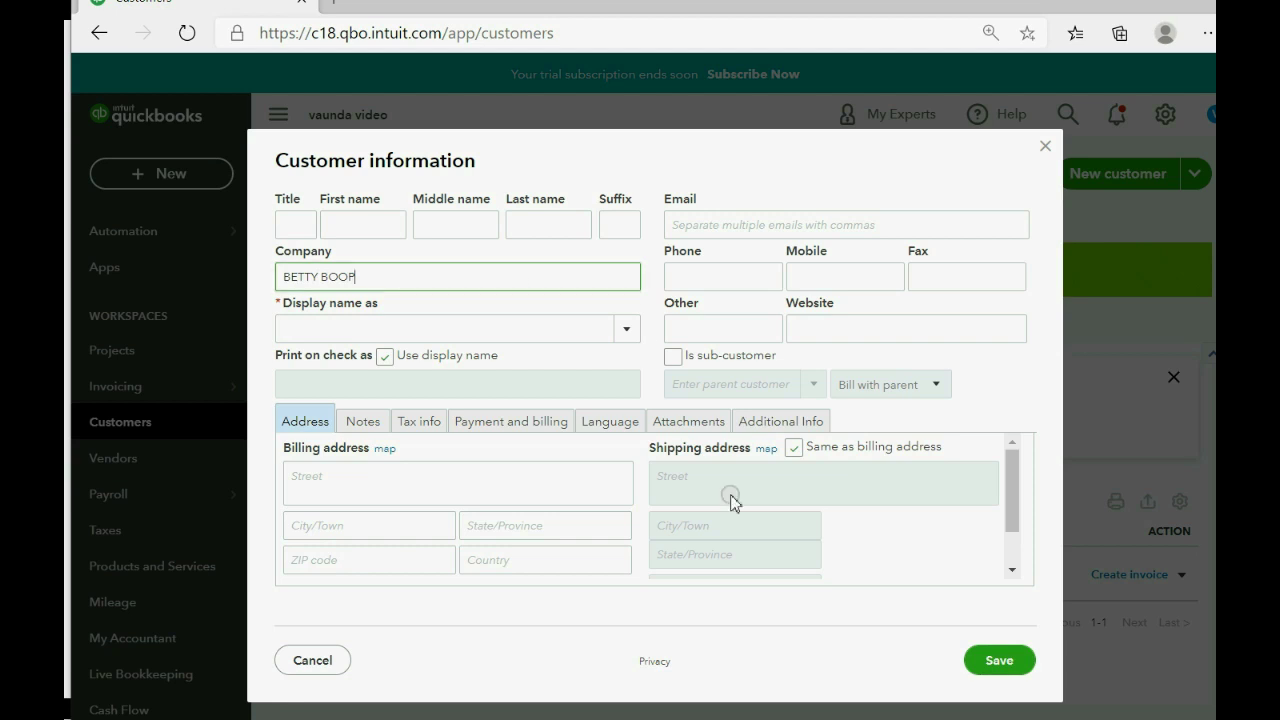
click(1003, 661)
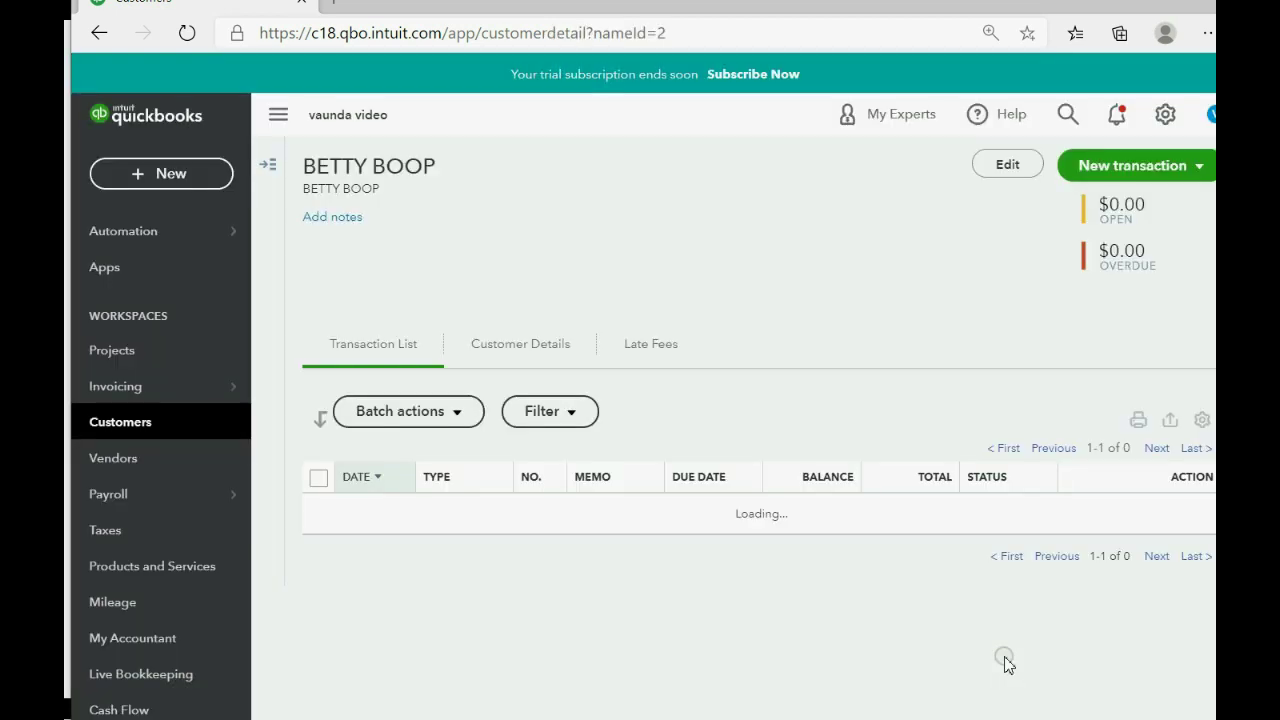
click(120, 428)
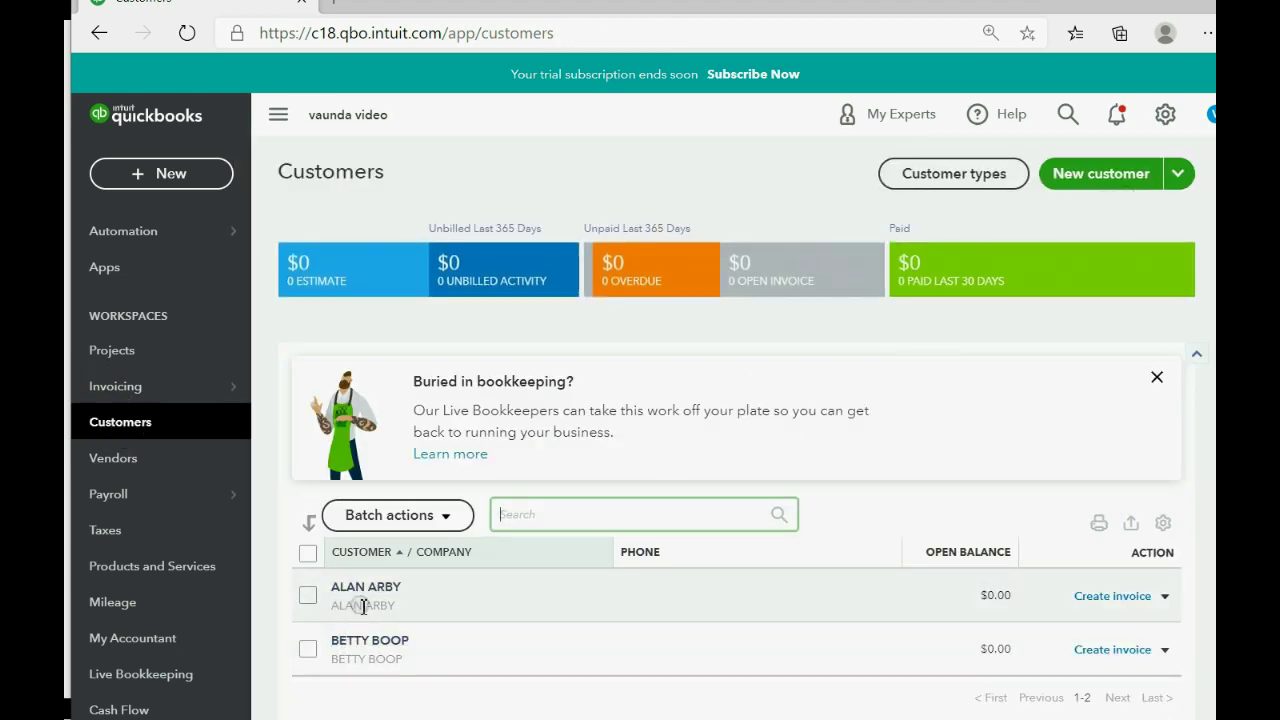
click(1078, 176)
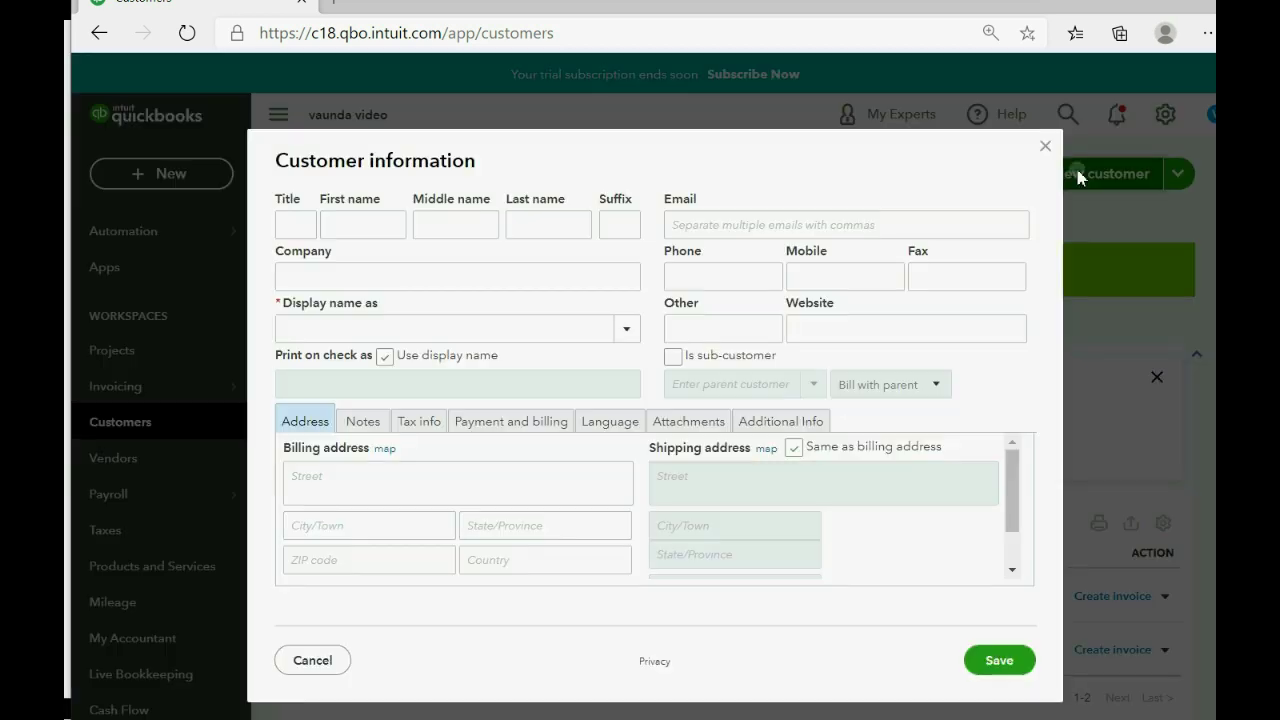
click(519, 279)
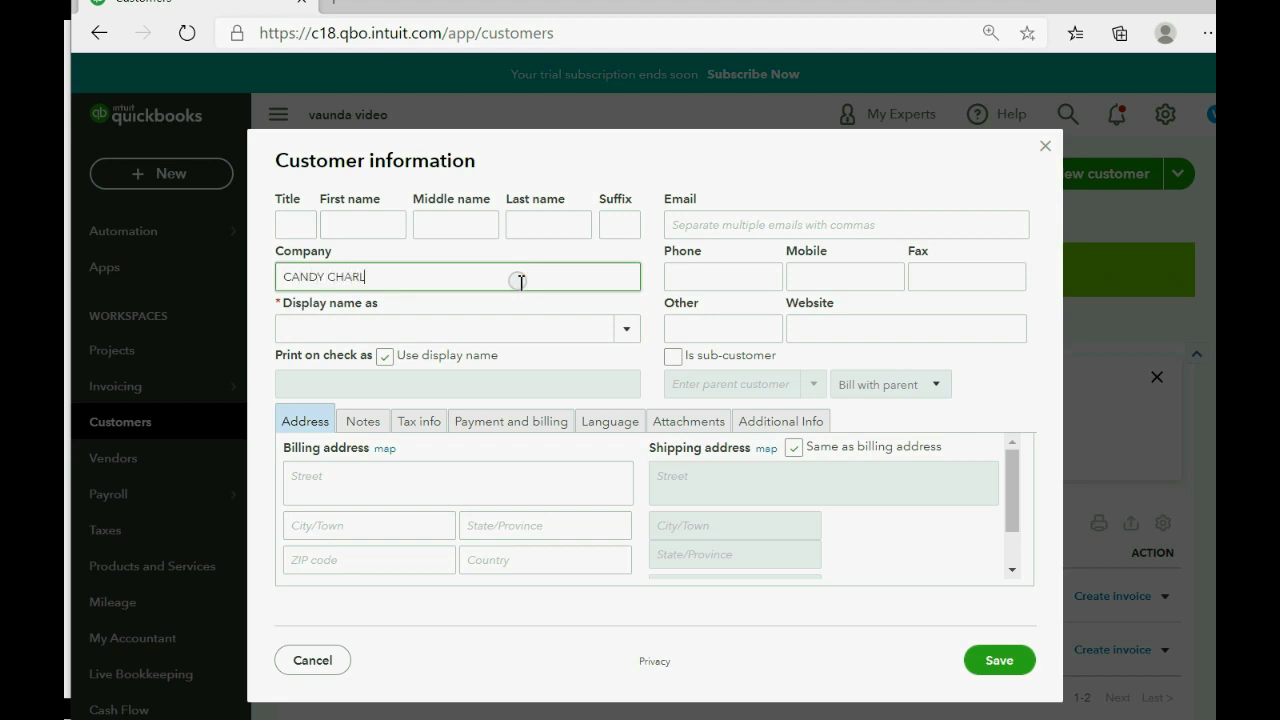
click(993, 658)
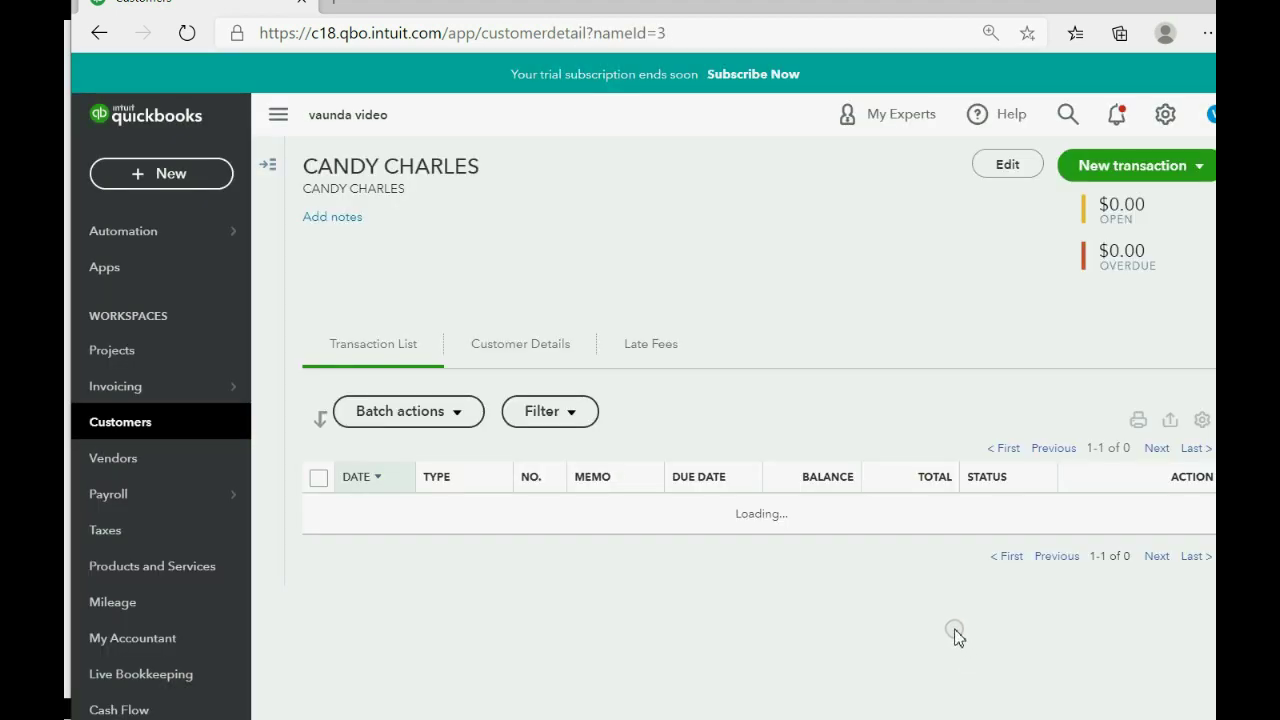
Step: Open BETTY BOOP's record from the three-customer list and bring up its edit form
click(124, 422)
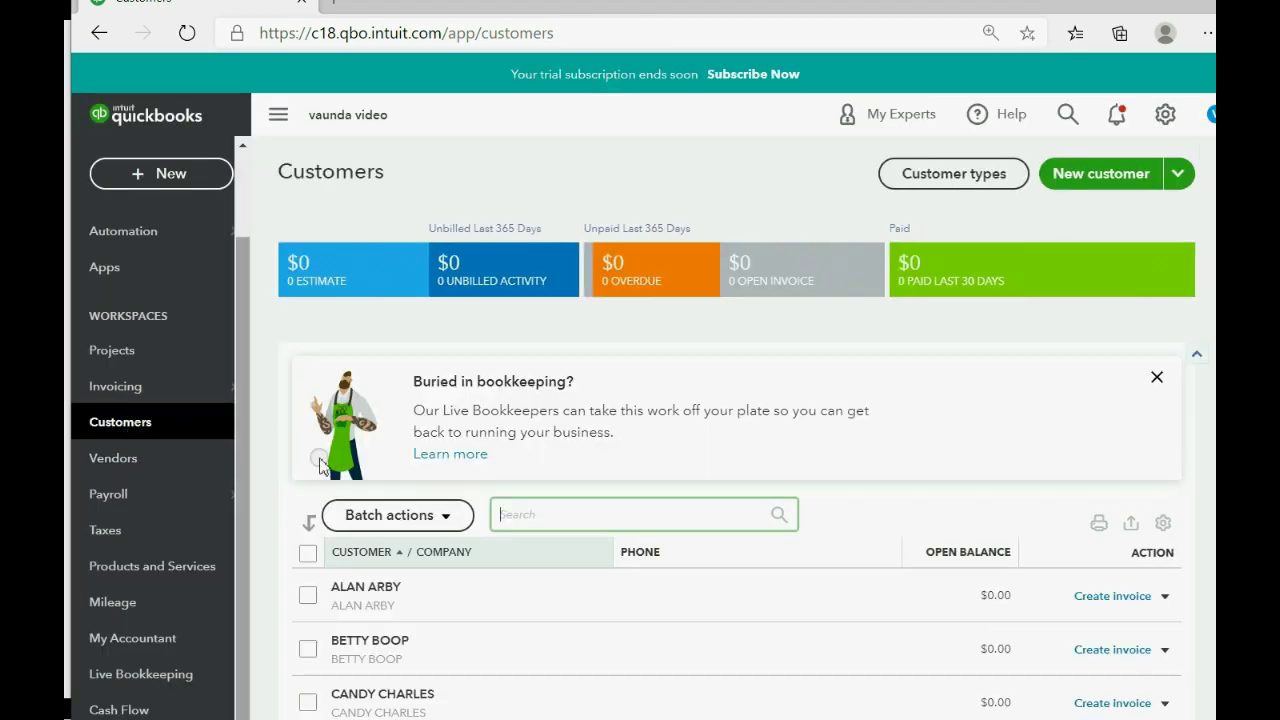
scroll(500, 540, down, 2)
scroll(757, 551, up, 1)
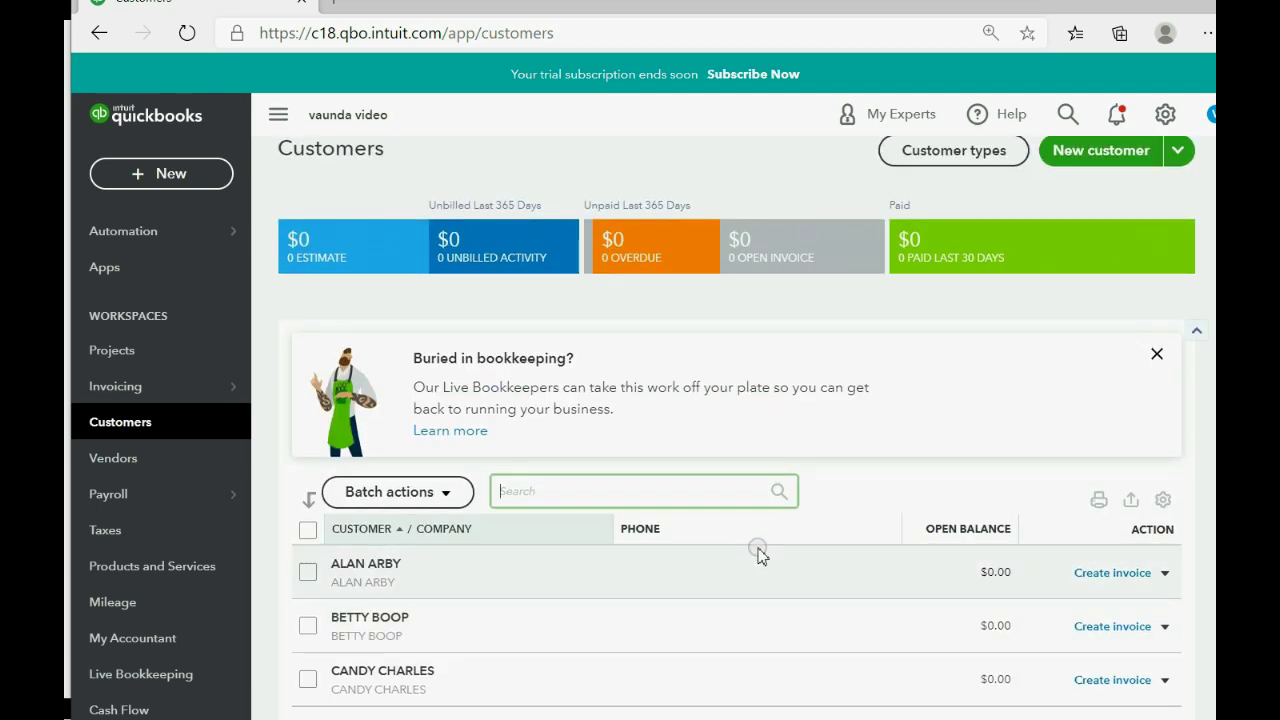
click(385, 616)
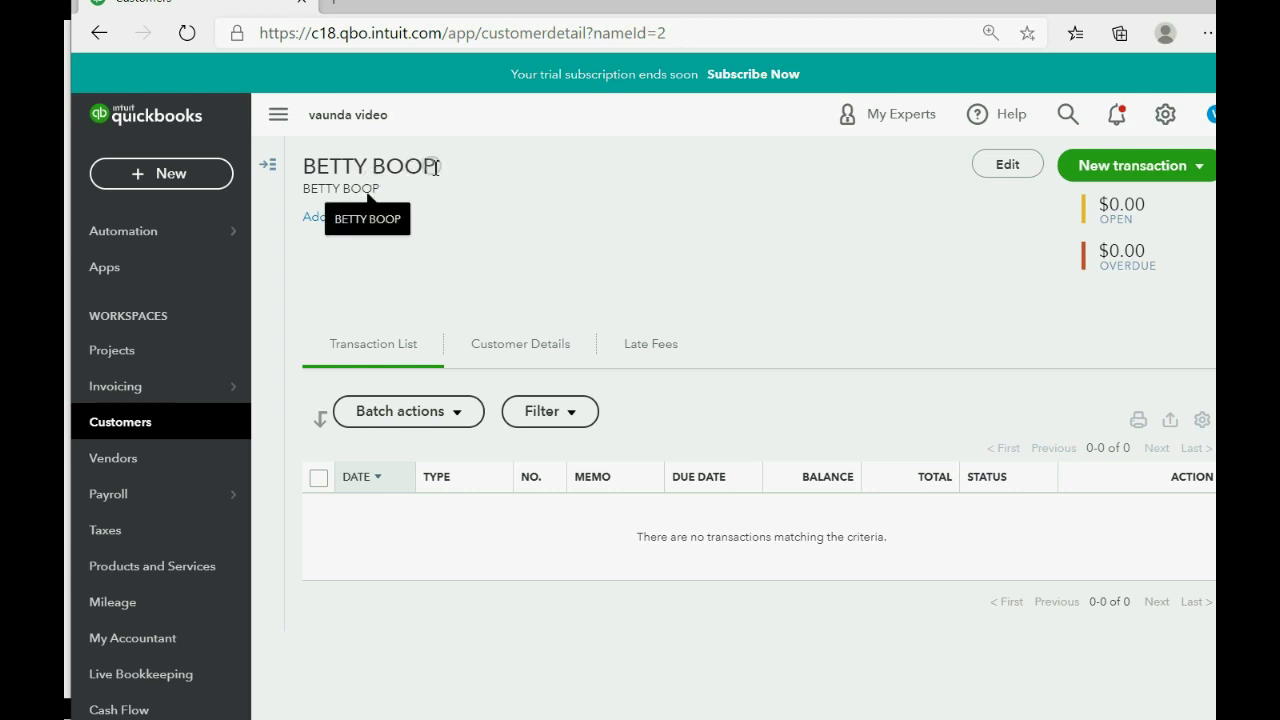
drag(436, 165, 303, 168)
click(300, 172)
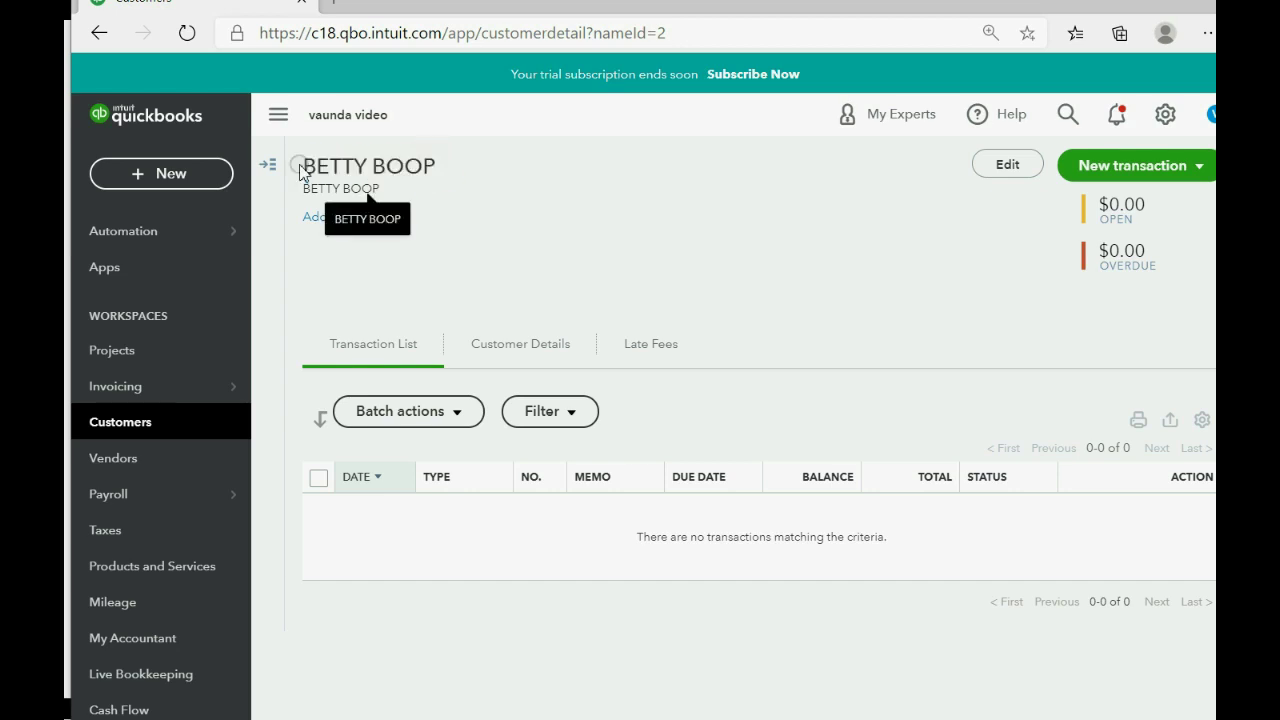
click(1003, 167)
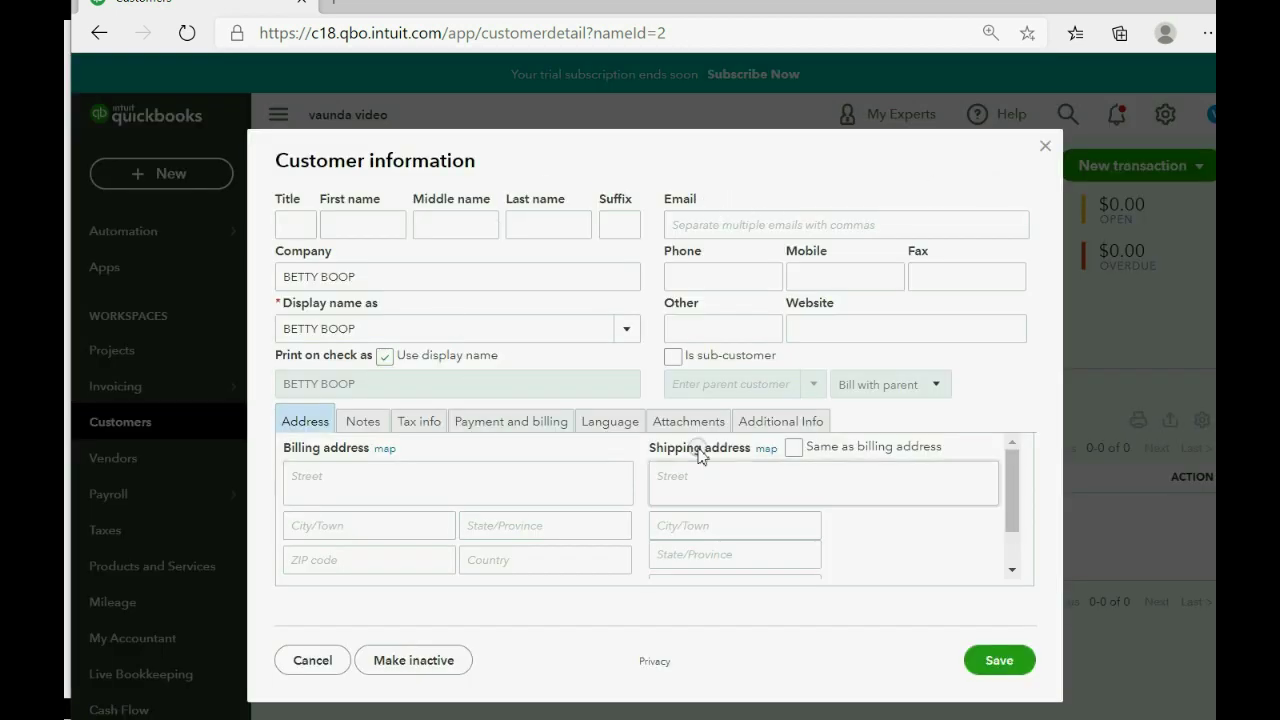